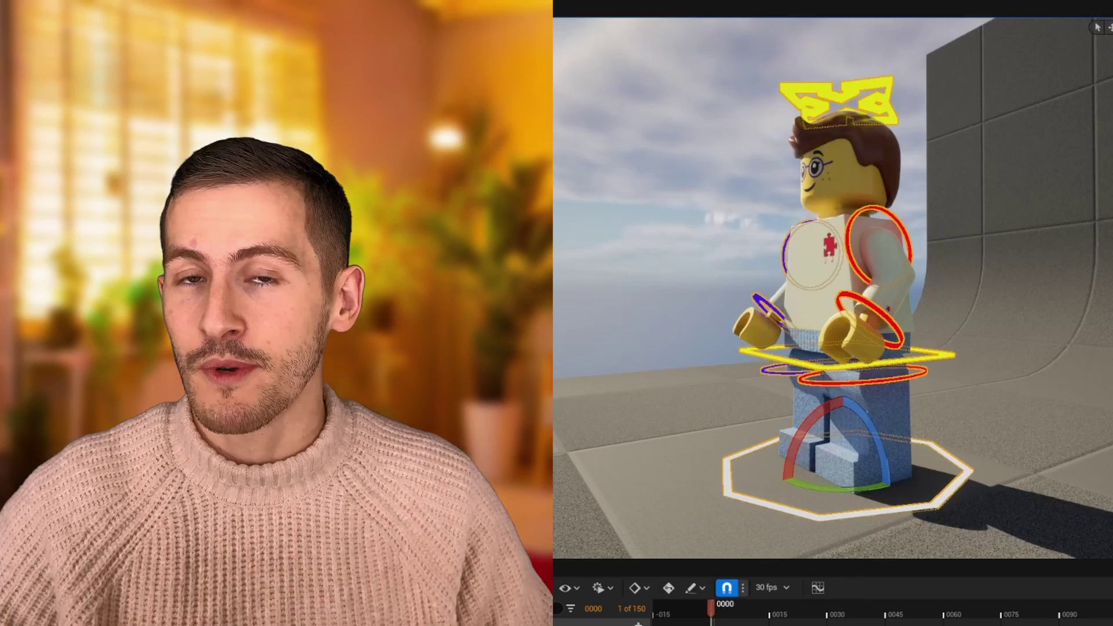
Scrub the Sequencer playhead from frame 0 to frame 6 to preview the mid-stride pose
mouse_move(710, 615)
left_mouse_down()
mouse_move(734, 622)
mouse_move(711, 618)
left_mouse_up()
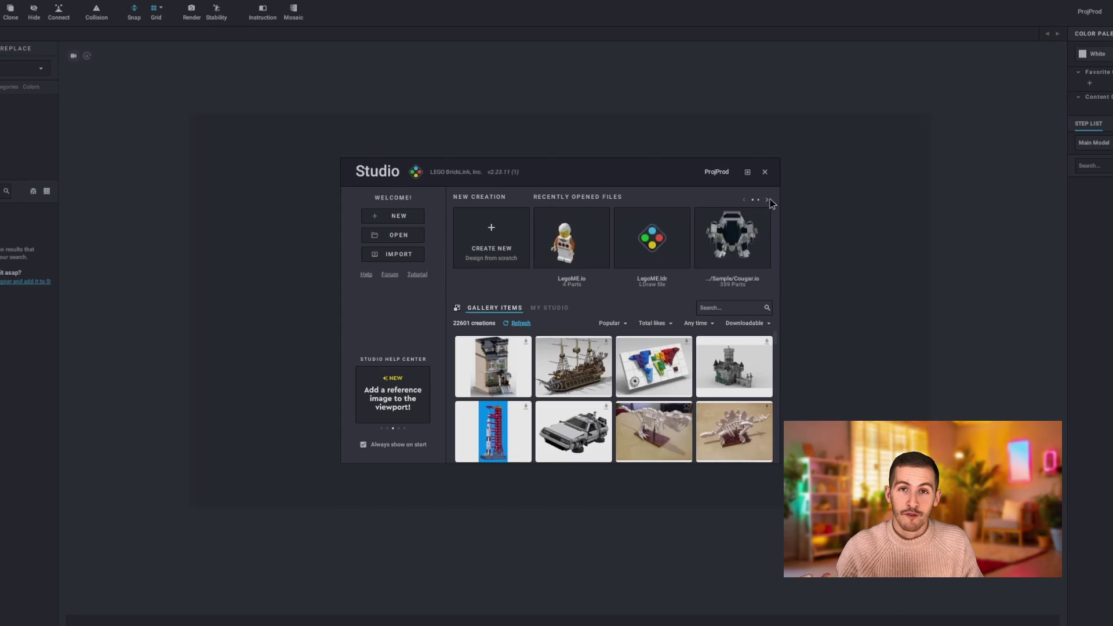
Start a new BrickLink creation, shift the hips-and-legs piece one stud, then rotate the legs on X
left_click(746, 201)
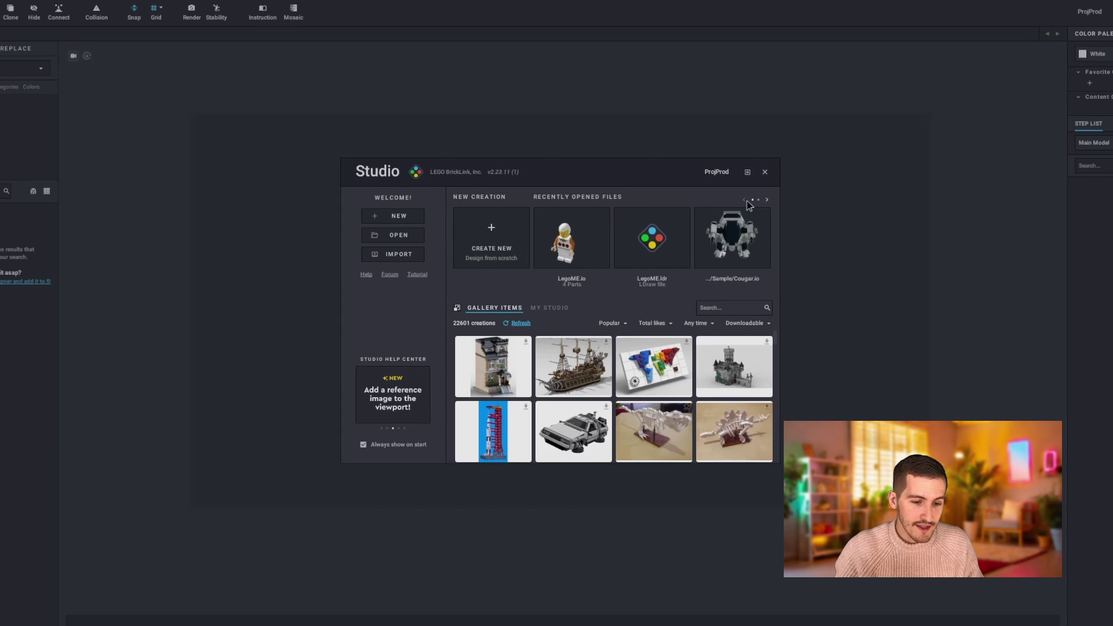
left_click(486, 243)
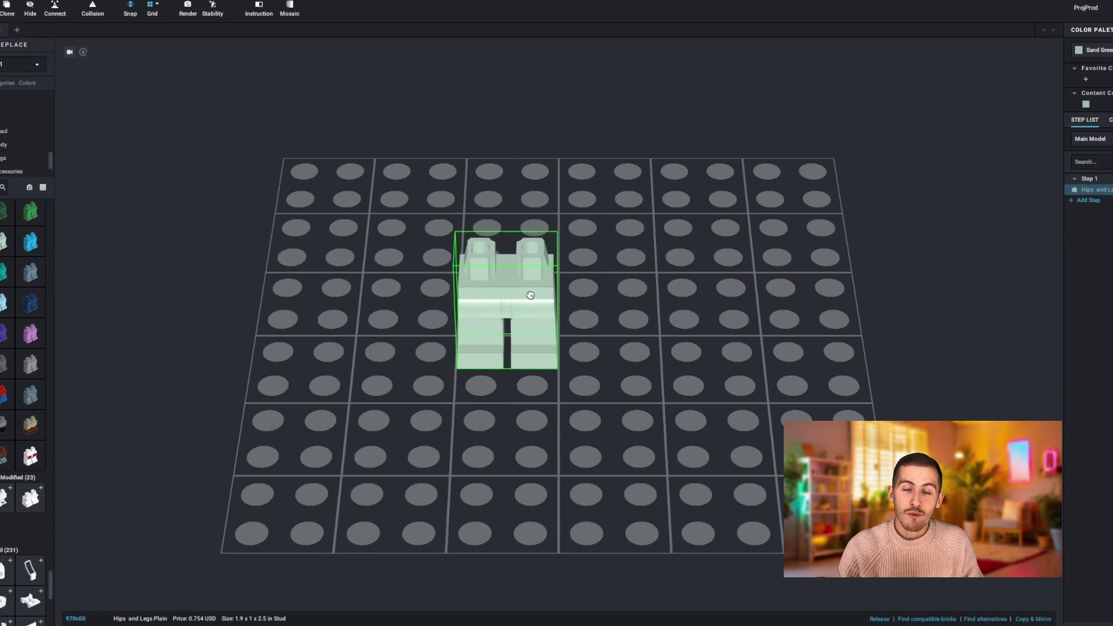
left_click_drag(529, 295, 540, 297)
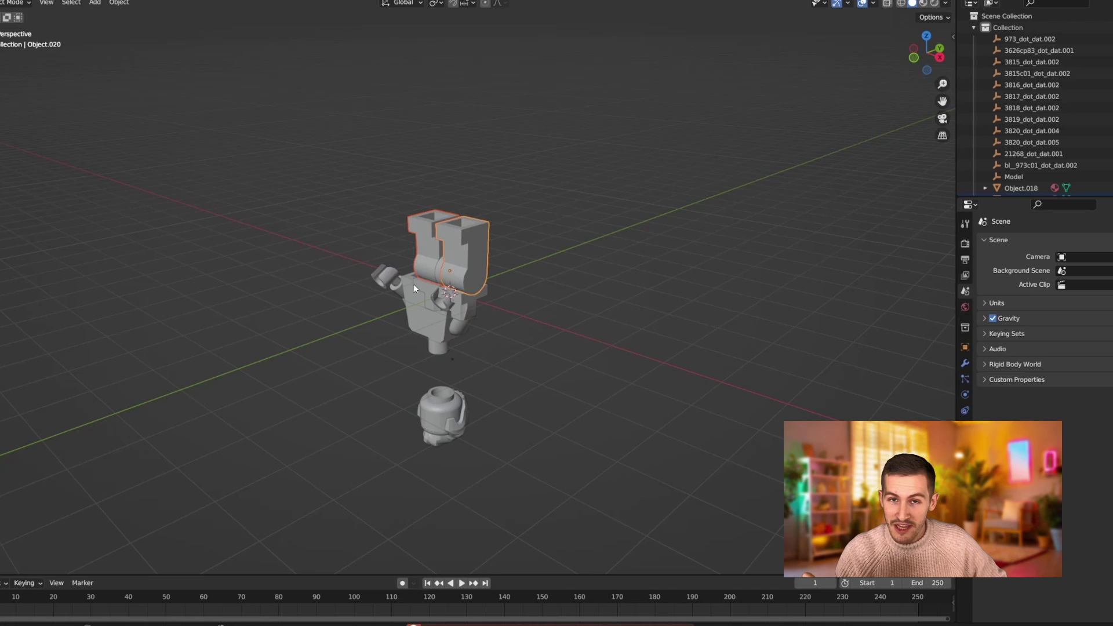
key("r")
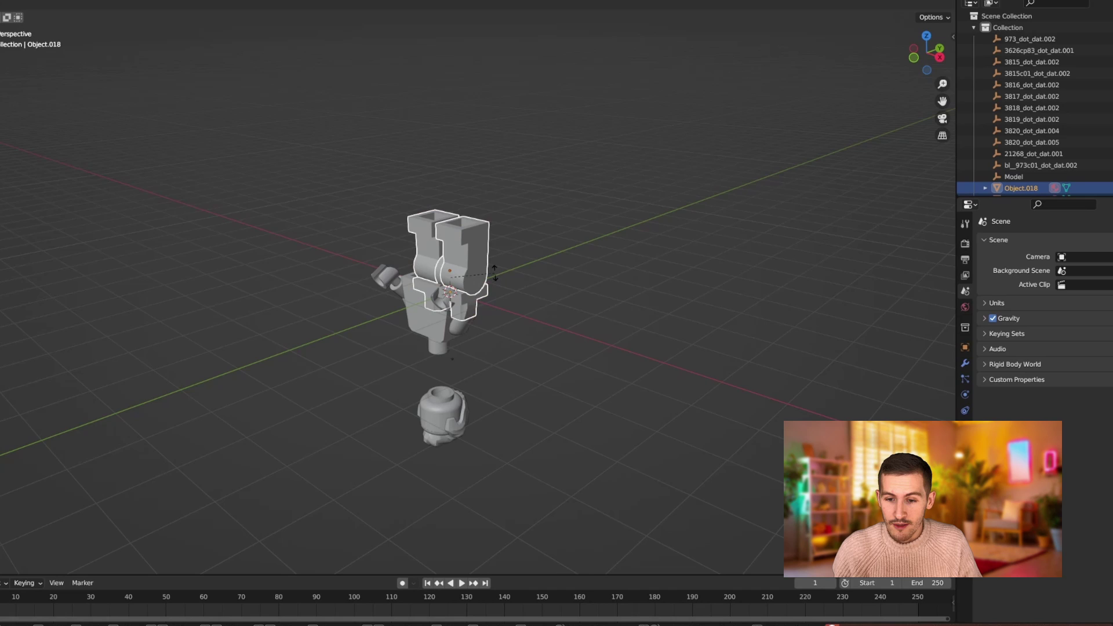
key("x")
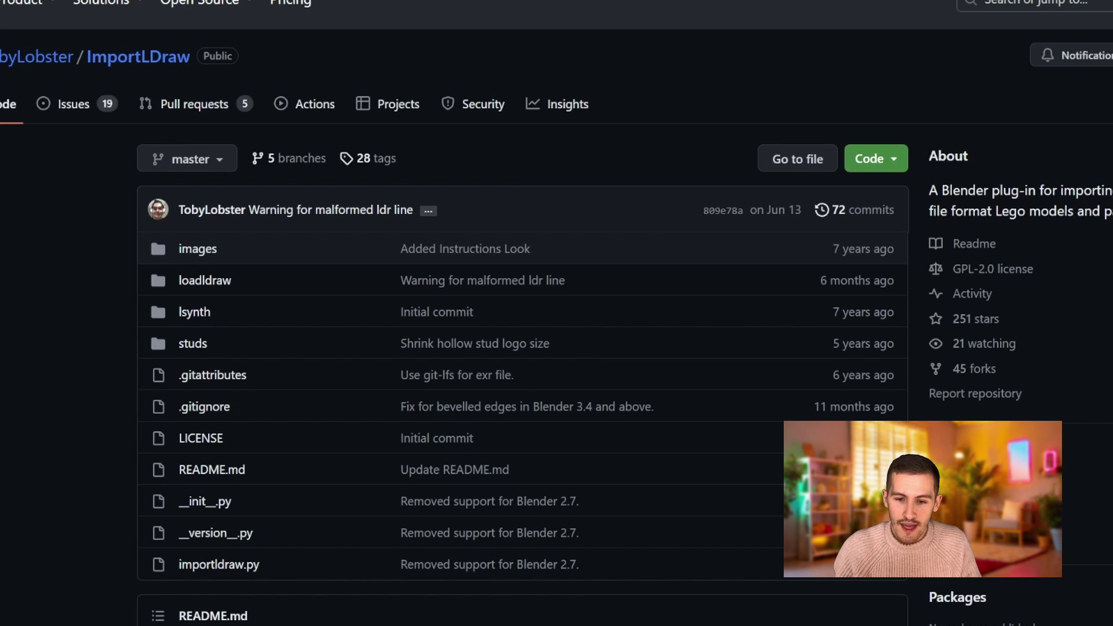
Scroll through the ImportLDraw README on GitHub to review its features
scroll(522, 313, "down", 5)
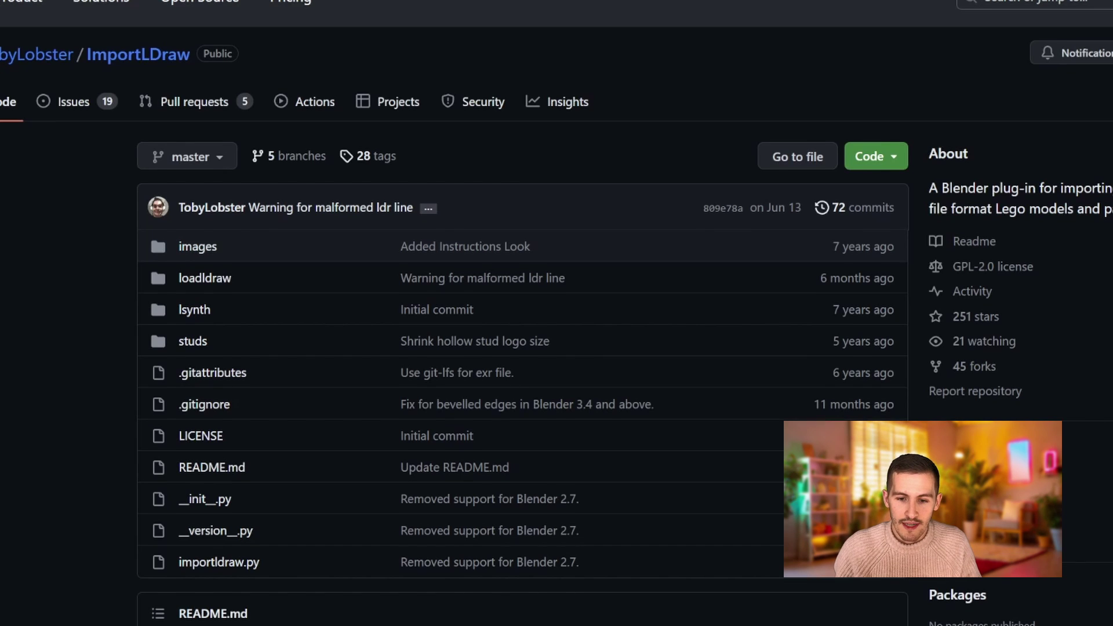
scroll(522, 313, "down", 10)
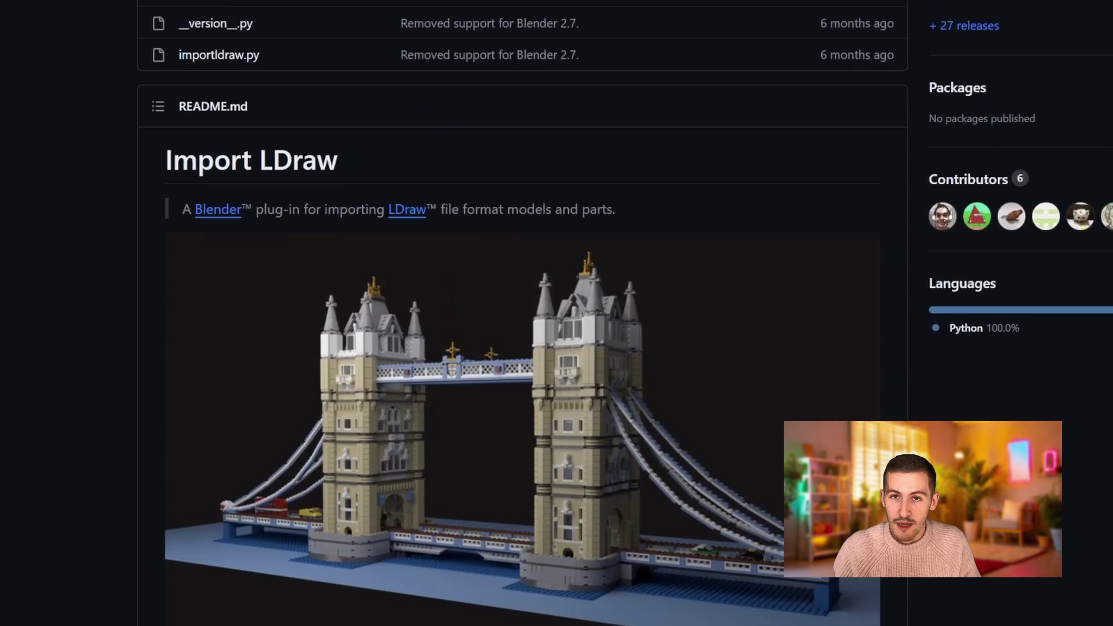
scroll(522, 313, "down", 12)
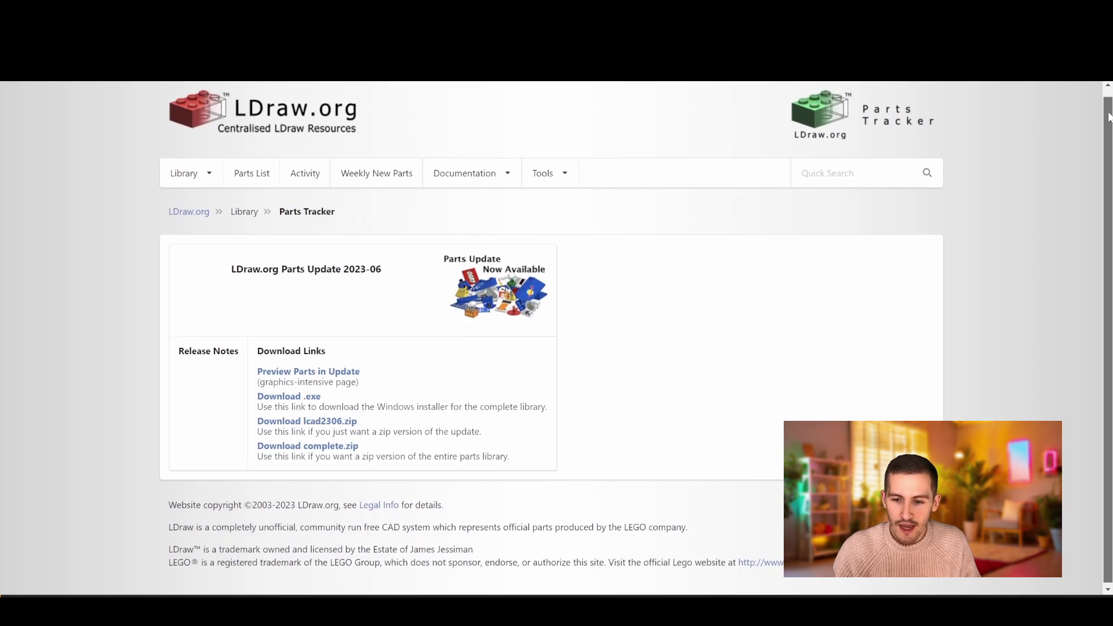
scroll(920, 368, "down", 1)
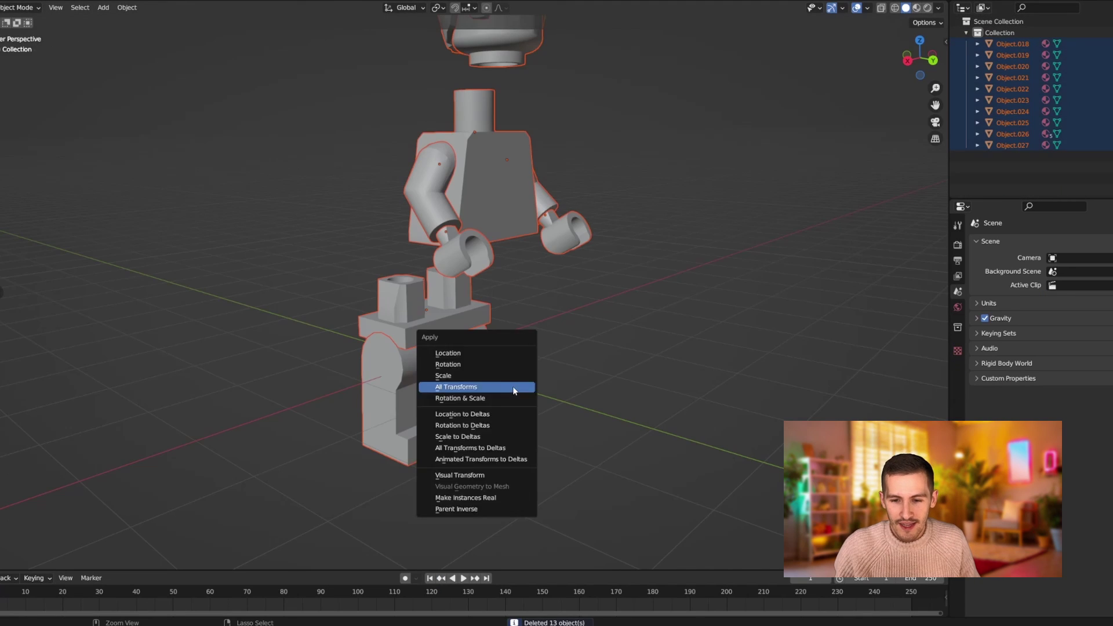
Apply all transforms to the selected minifigure parts and inspect their material slots
left_click(512, 386)
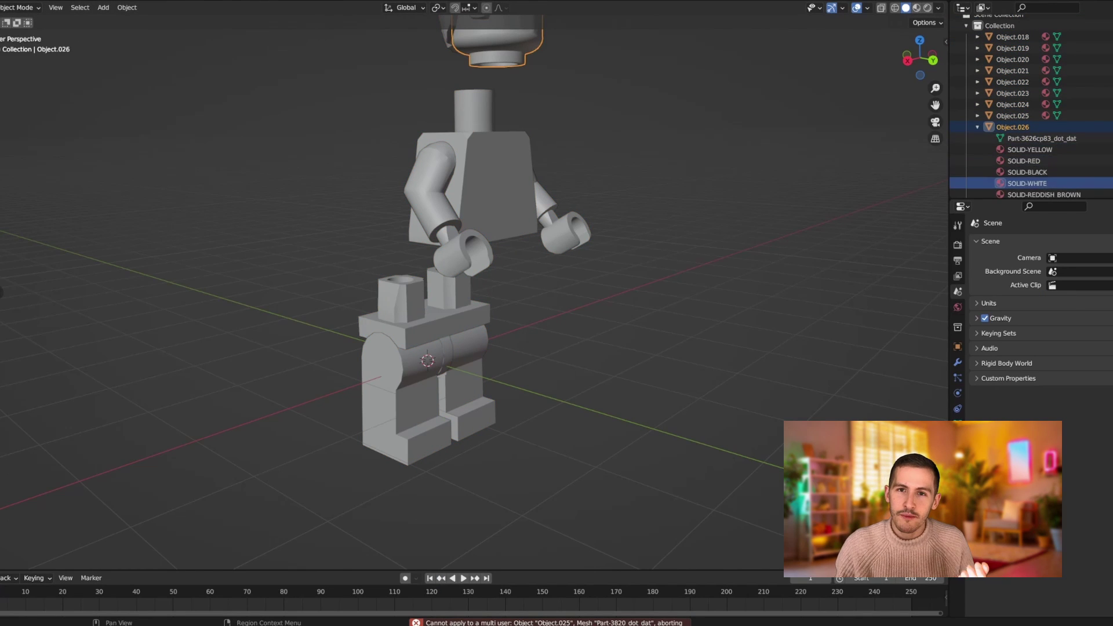
left_click(973, 145)
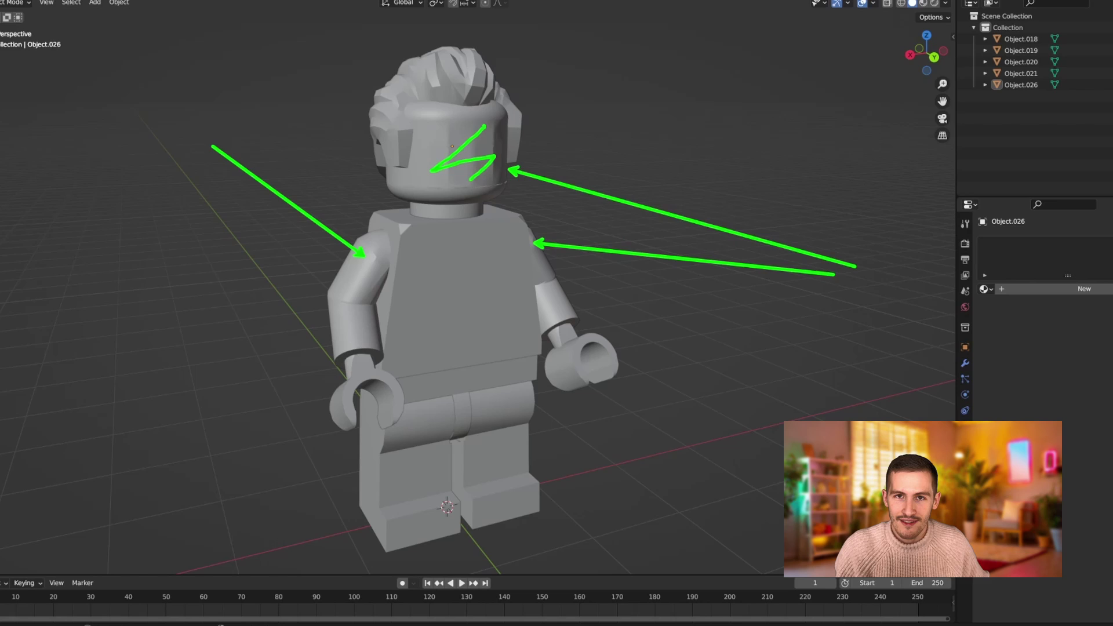
Select and frame the minifigure's head, then work on its mesh in Edit Mode
left_click(449, 65)
key("KP_Decimal")
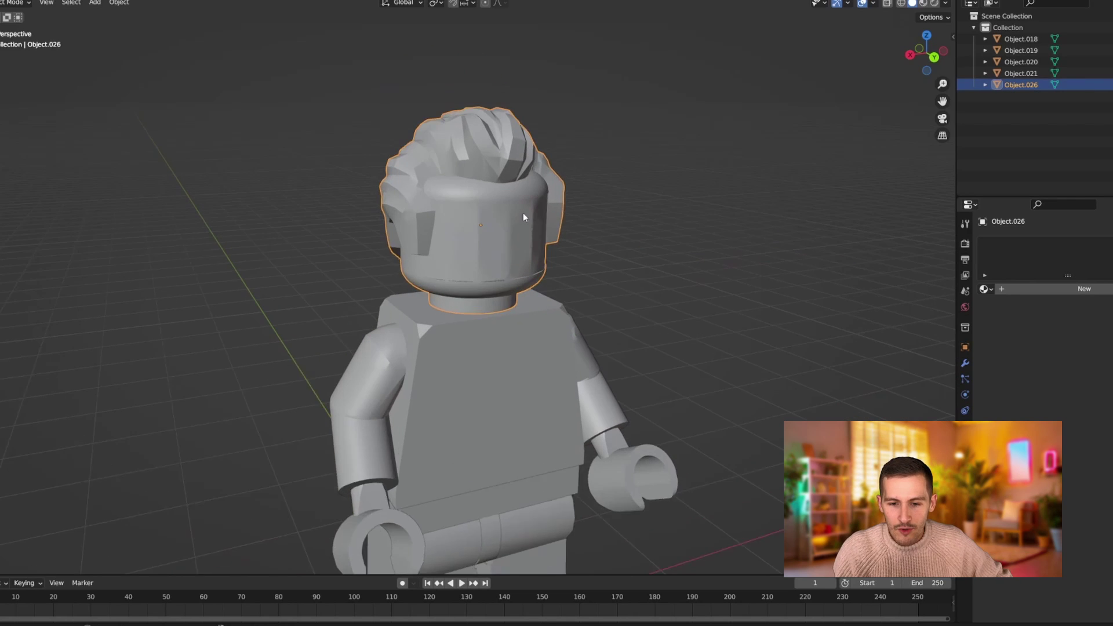
key("Tab")
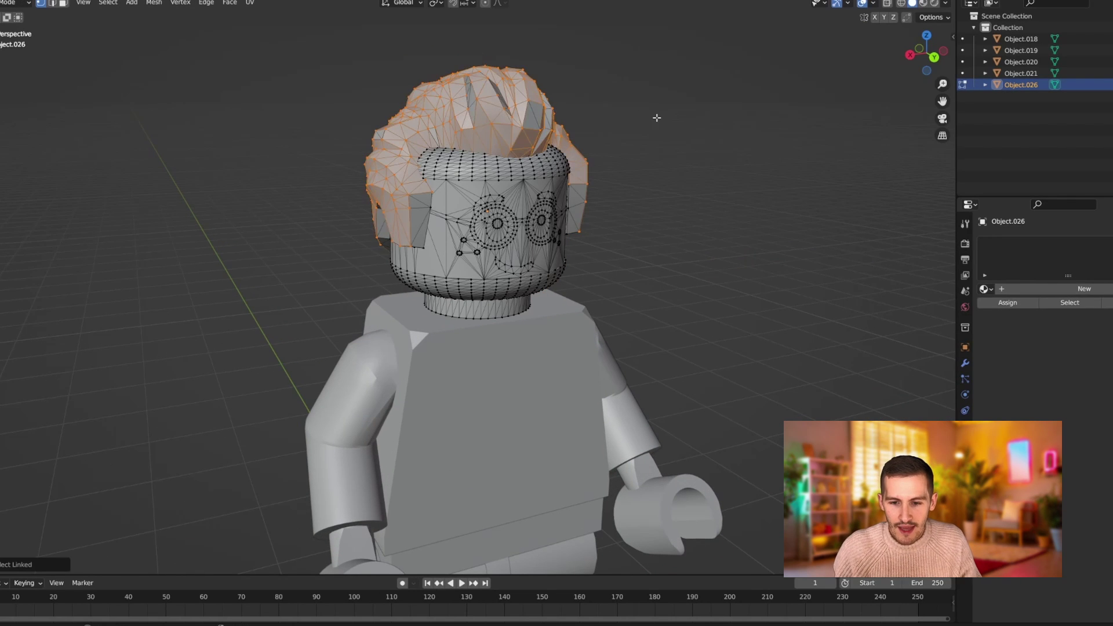
key("a")
key("alt+a")
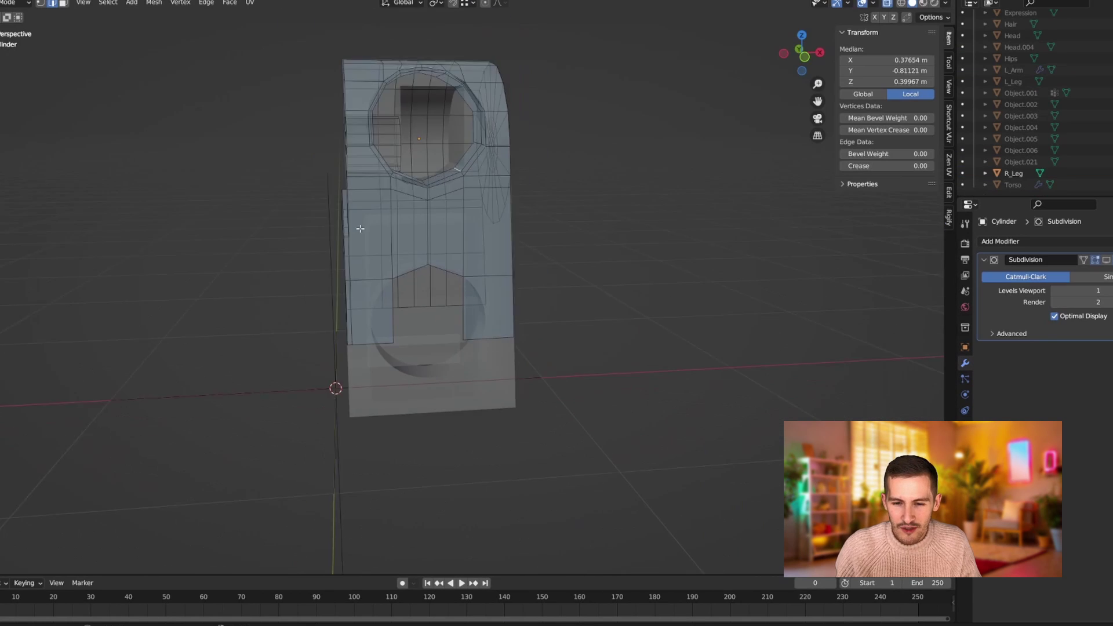
Orbit around the rebuilt minifigure and edit the torso mesh to view its UV islands
middle_click_drag(360, 228, 398, 343)
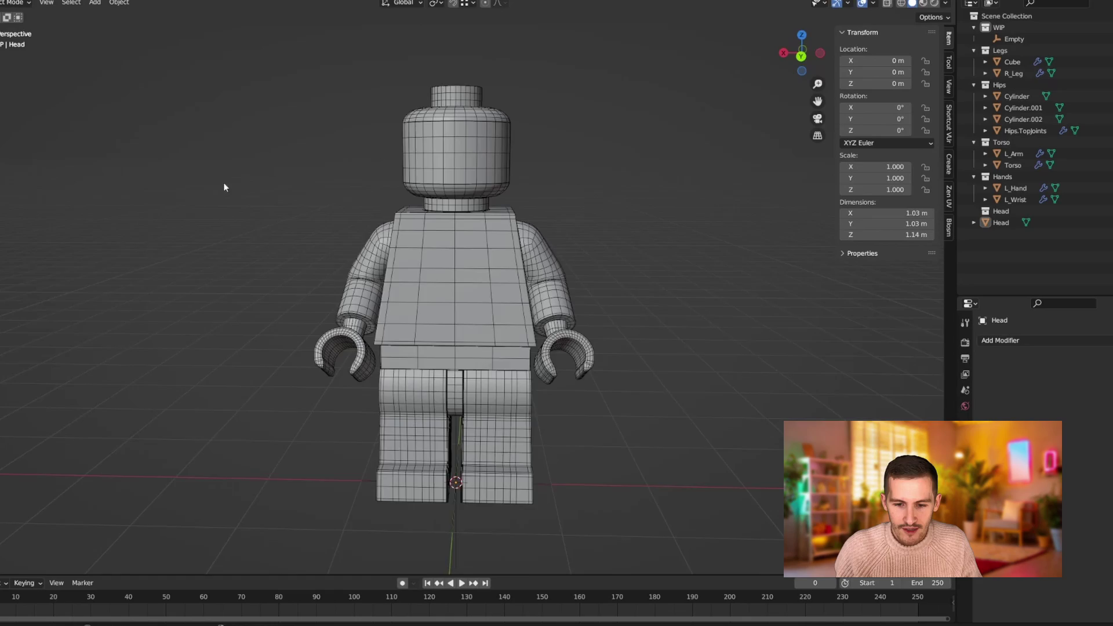
middle_click_drag(226, 187, 667, 142)
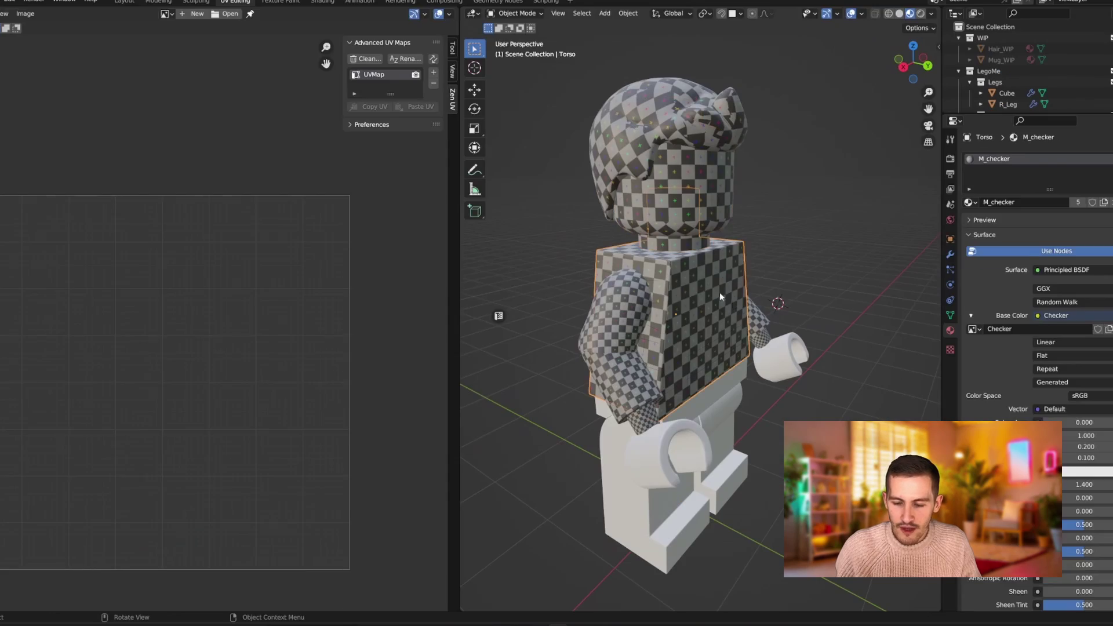
key("Tab")
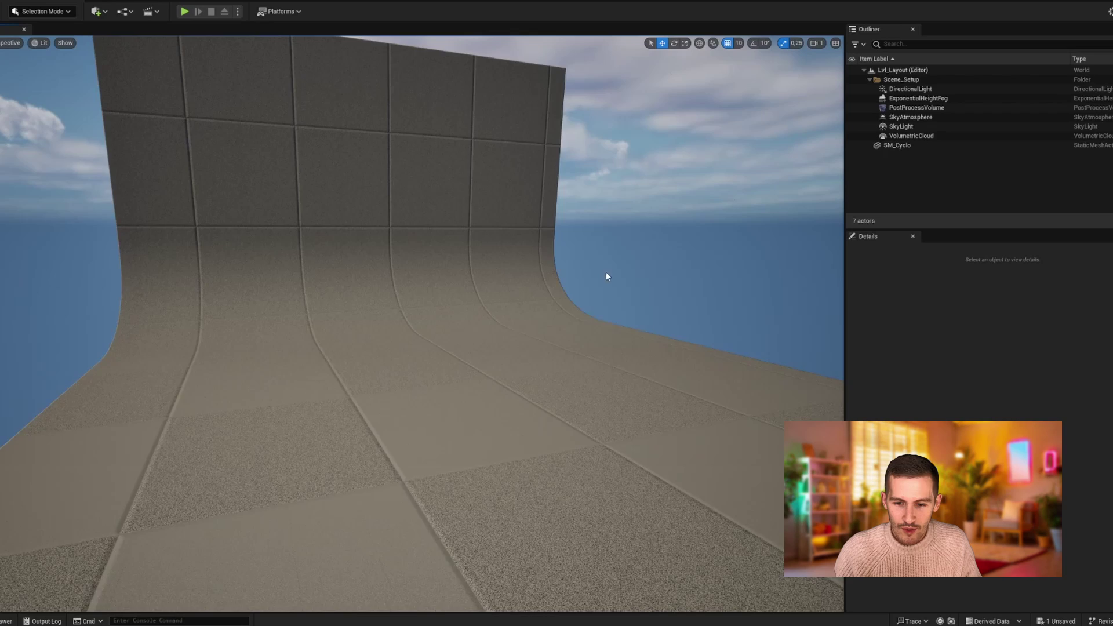
Drop SK_LegoMeSkin from the Content Drawer onto the cyclorama floor and focus the view on it
key("ctrl+space")
left_click_drag(189, 432, 387, 345)
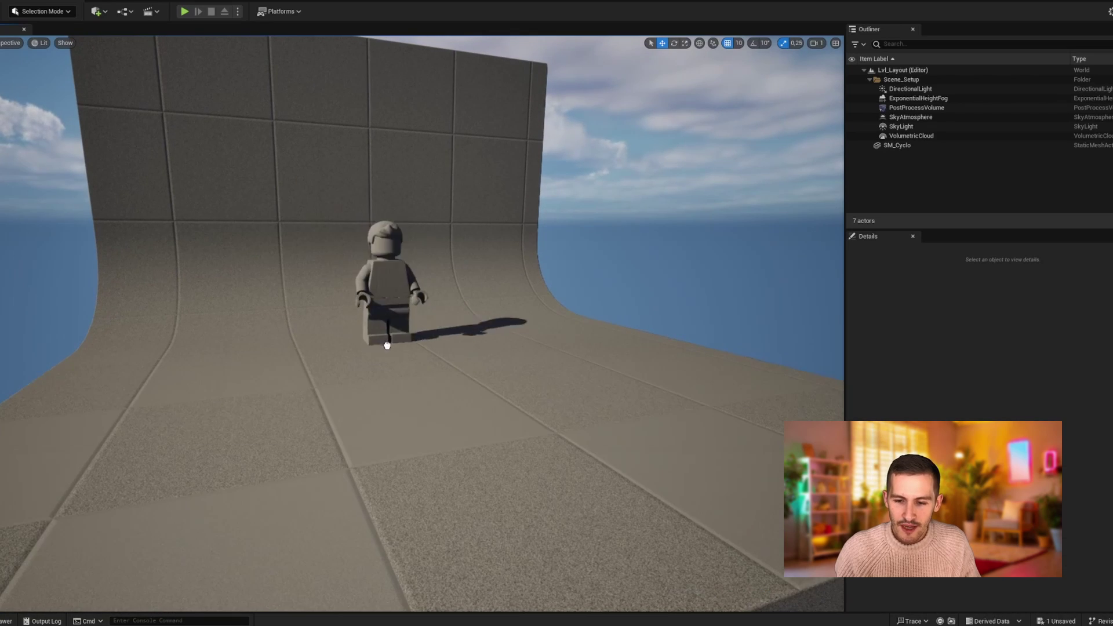
left_click_drag(406, 400, 406, 400)
key("f")
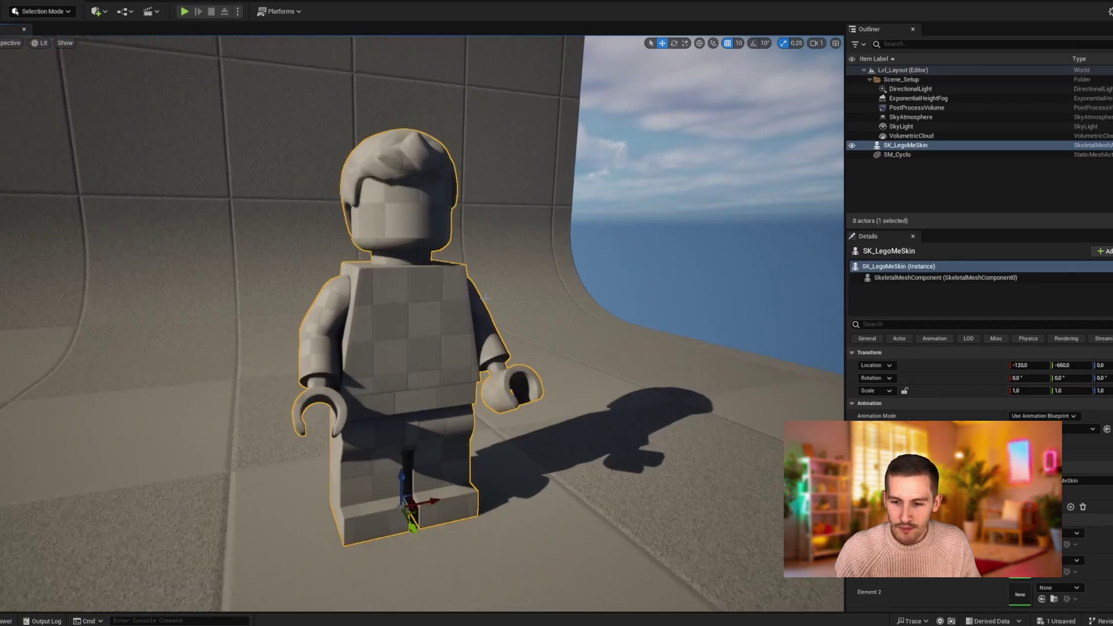
left_click_drag(400, 481, 482, 491, "alt")
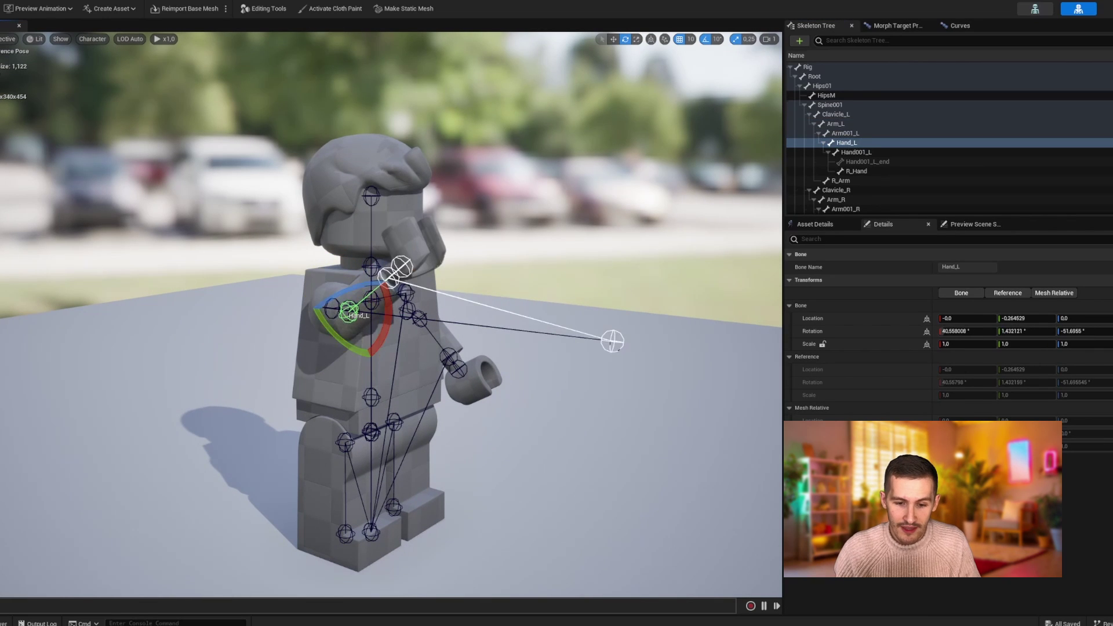
Select the Head01, Leg_L and Hips01 bones and rotate the hips to tilt the body
left_click(357, 273)
left_click(345, 443)
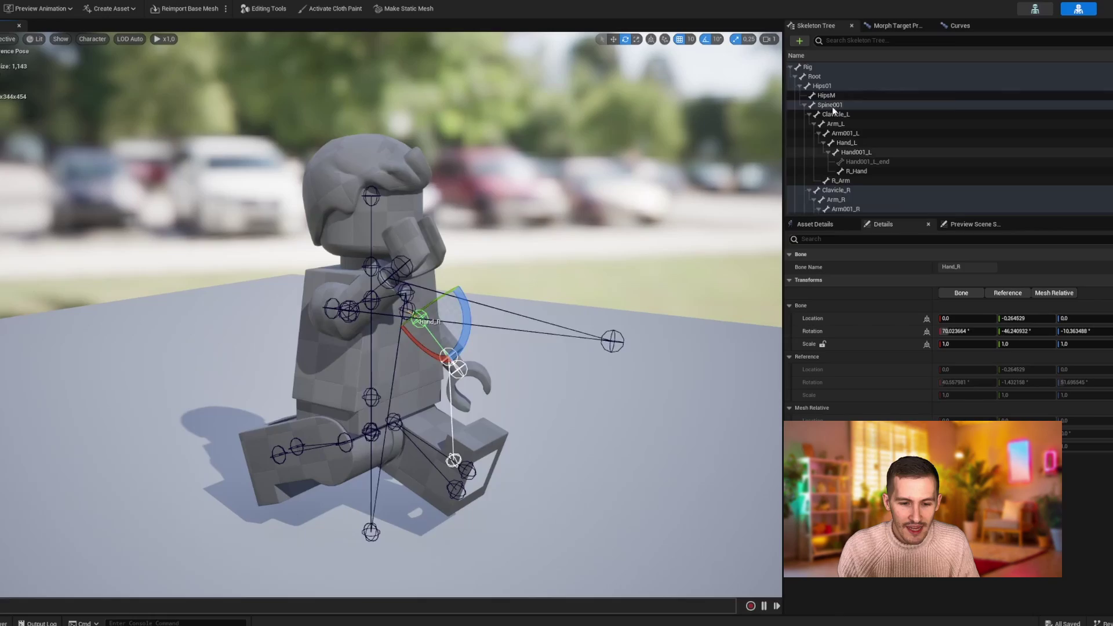
left_click(371, 432)
left_click_drag(415, 446, 405, 458)
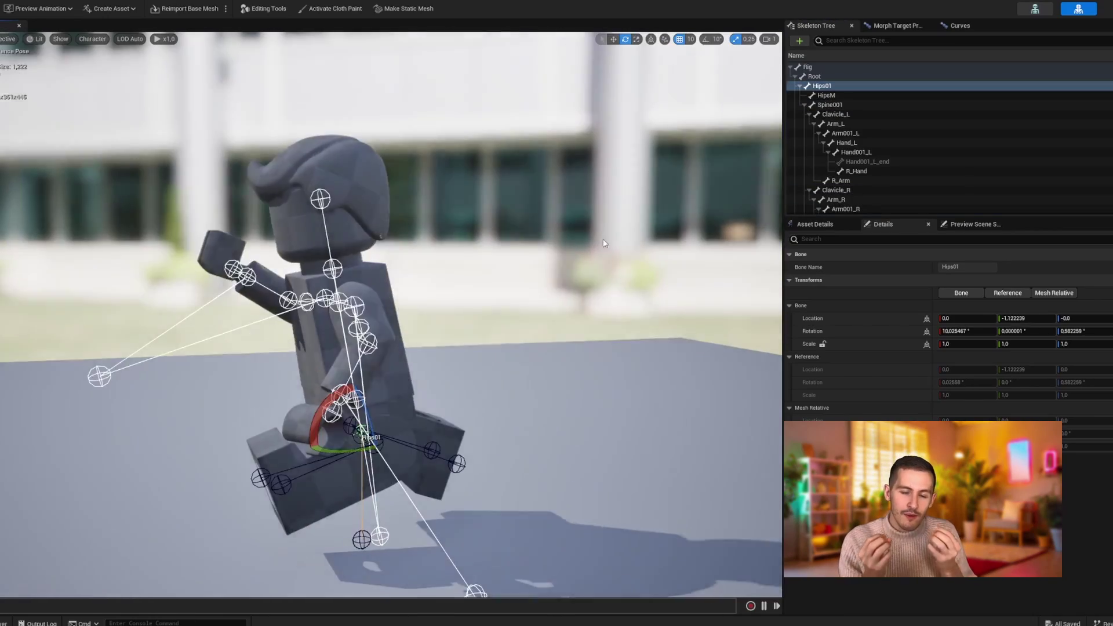
left_click_drag(371, 441, 340, 383)
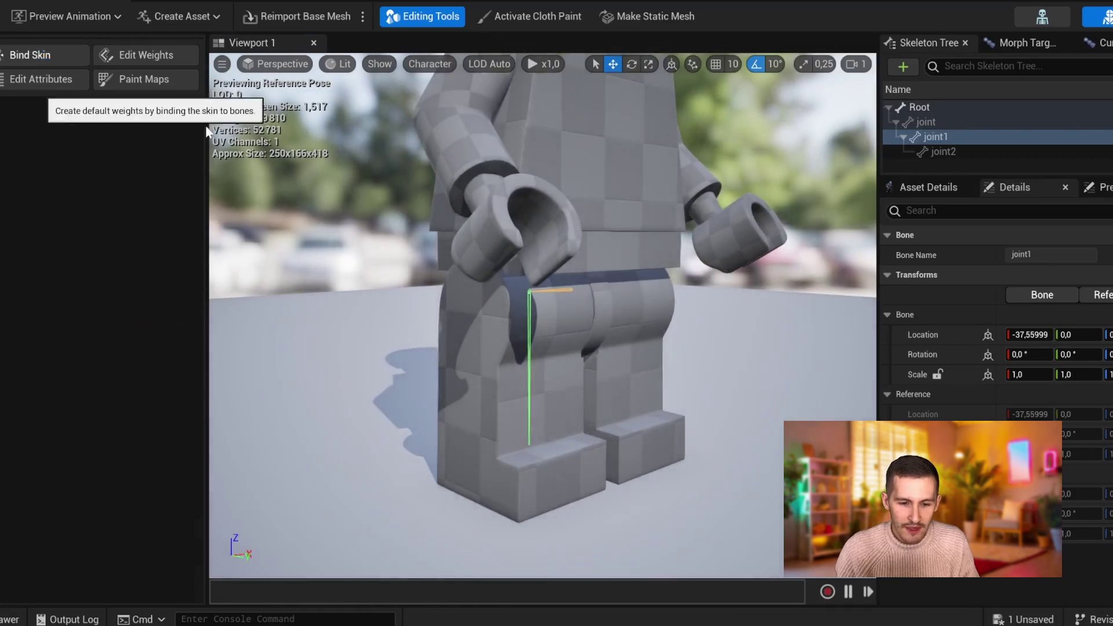
Bind the skin, switch Edit Weights to per-vertex editing, and select the left leg's vertices
left_click(30, 55)
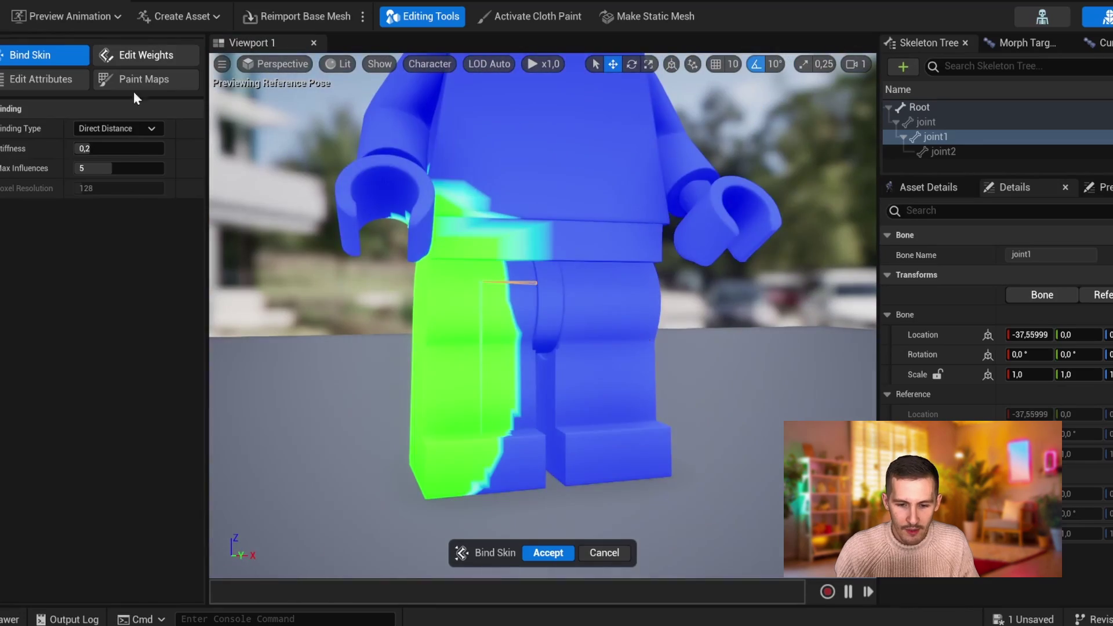
left_click(146, 55)
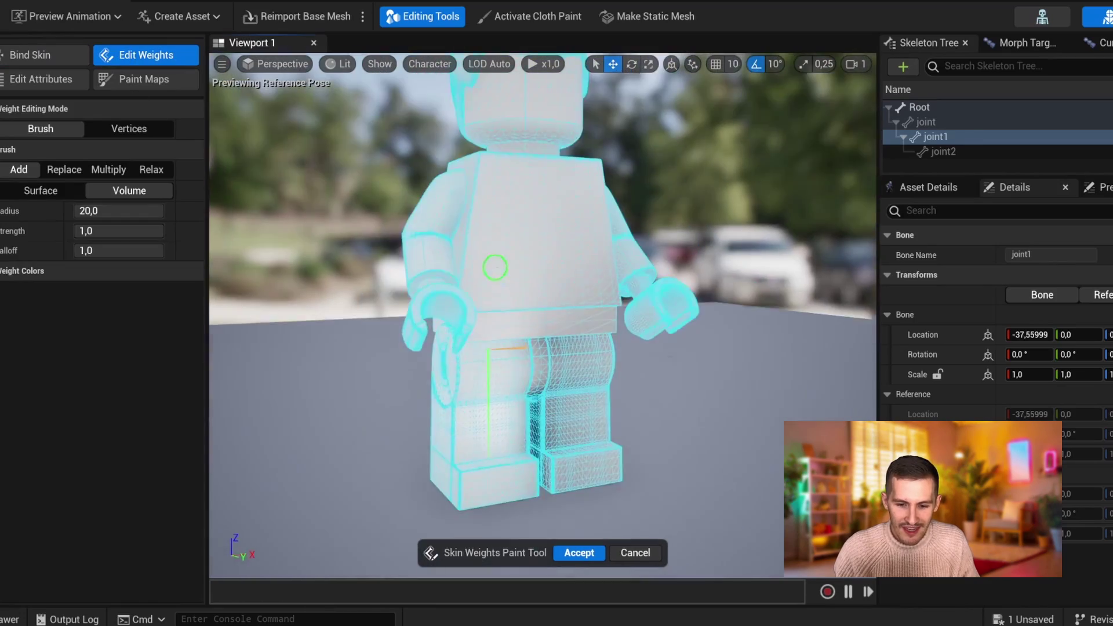
left_click(129, 128)
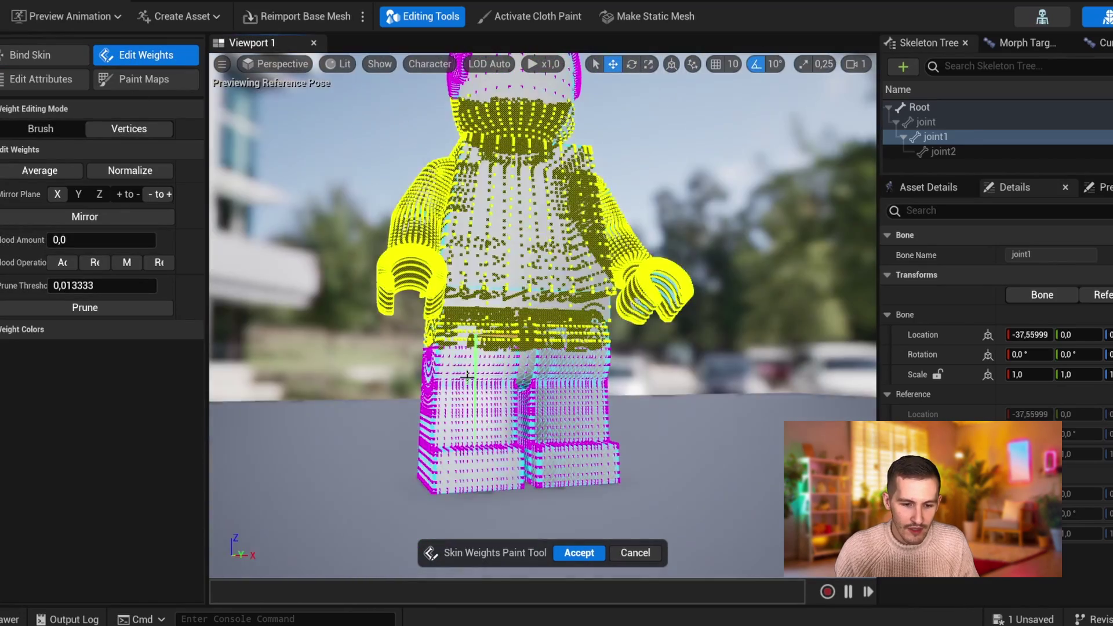
left_click_drag(382, 496, 503, 345)
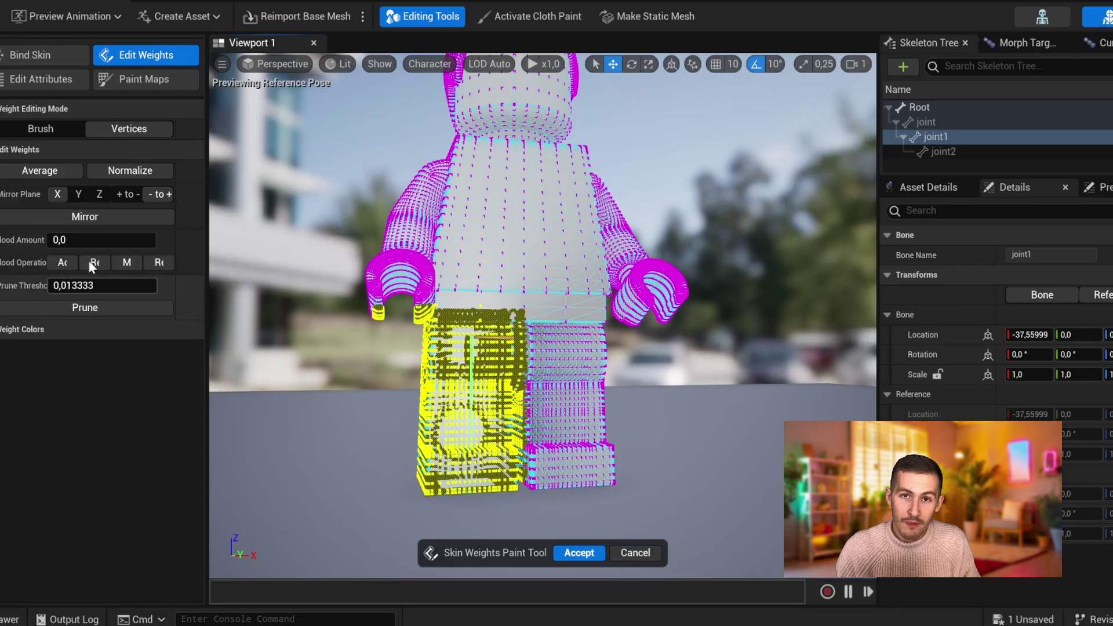
Paint joint2 weights along the leg's side, then start naming the new attribute TEST
left_click_drag(325, 371, 382, 359, "alt")
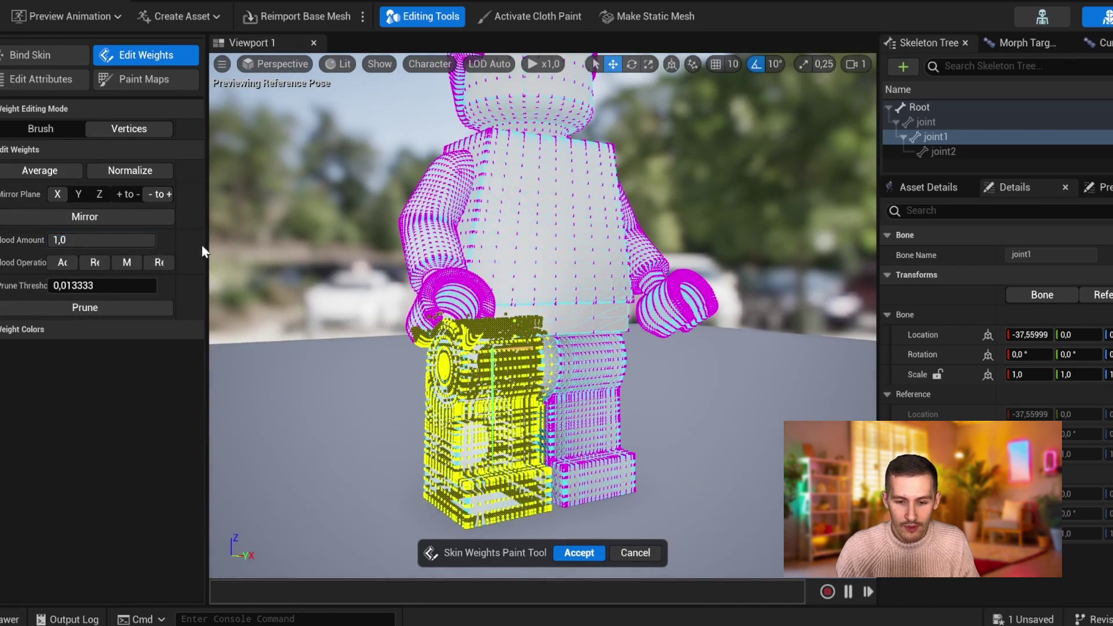
left_click_drag(206, 246, 246, 250)
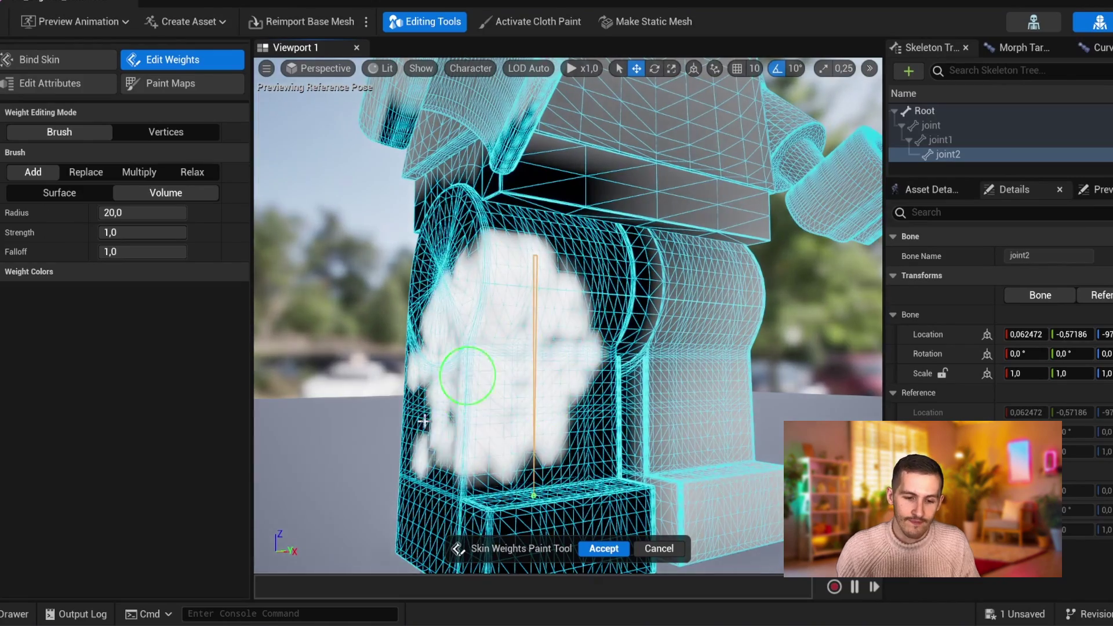
scroll(423, 422, "down", 3)
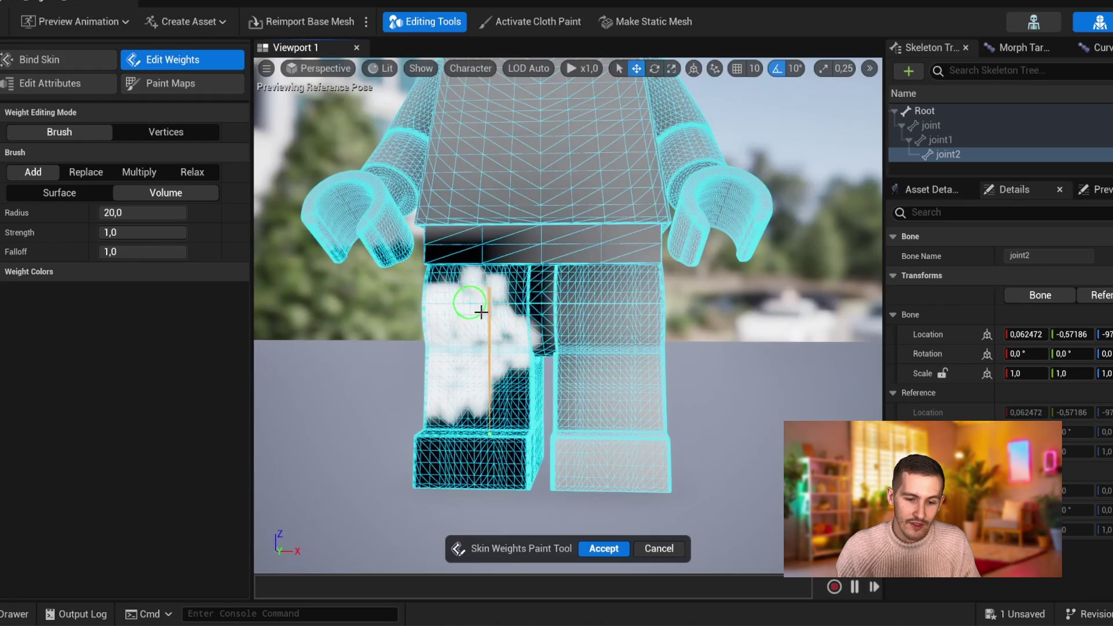
left_click_drag(472, 310, 510, 281, "alt")
scroll(514, 261, "up", 3)
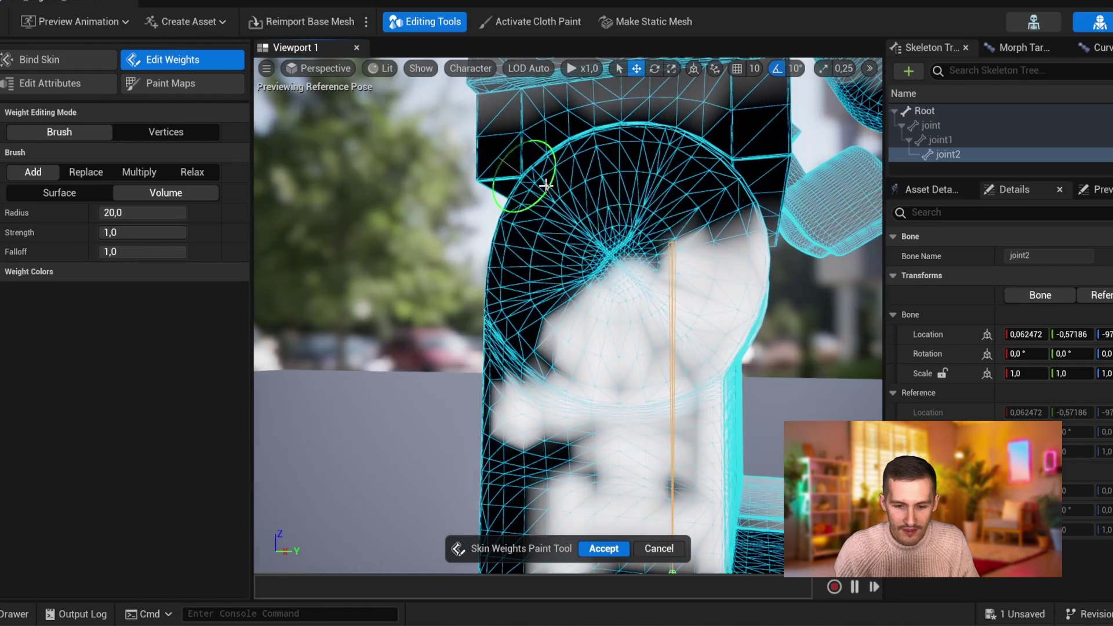
left_click_drag(546, 184, 543, 293)
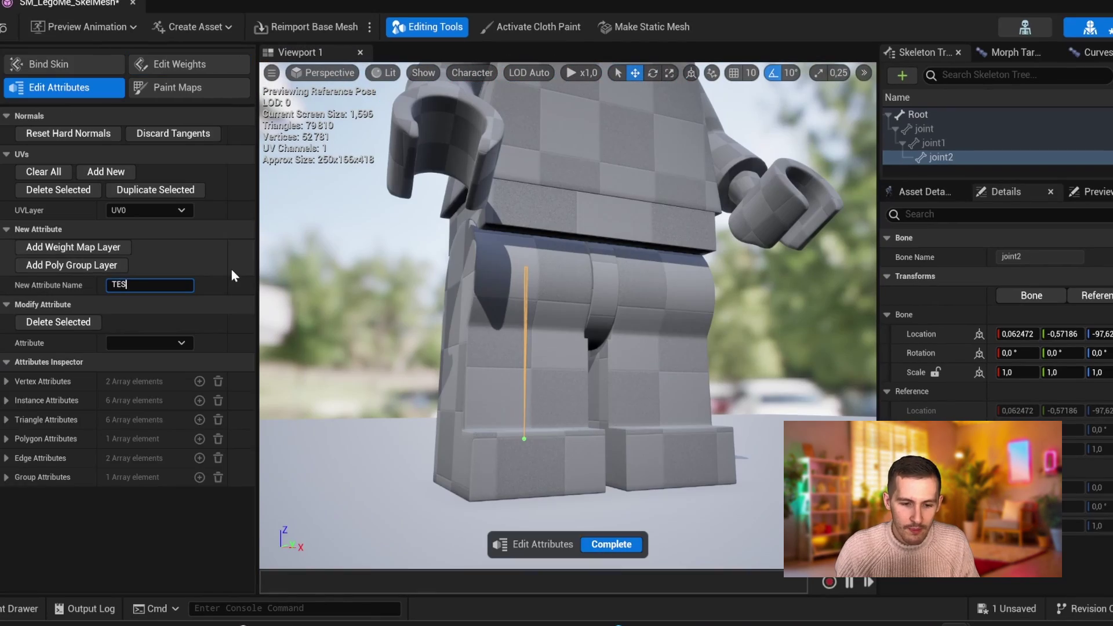
type("TEST")
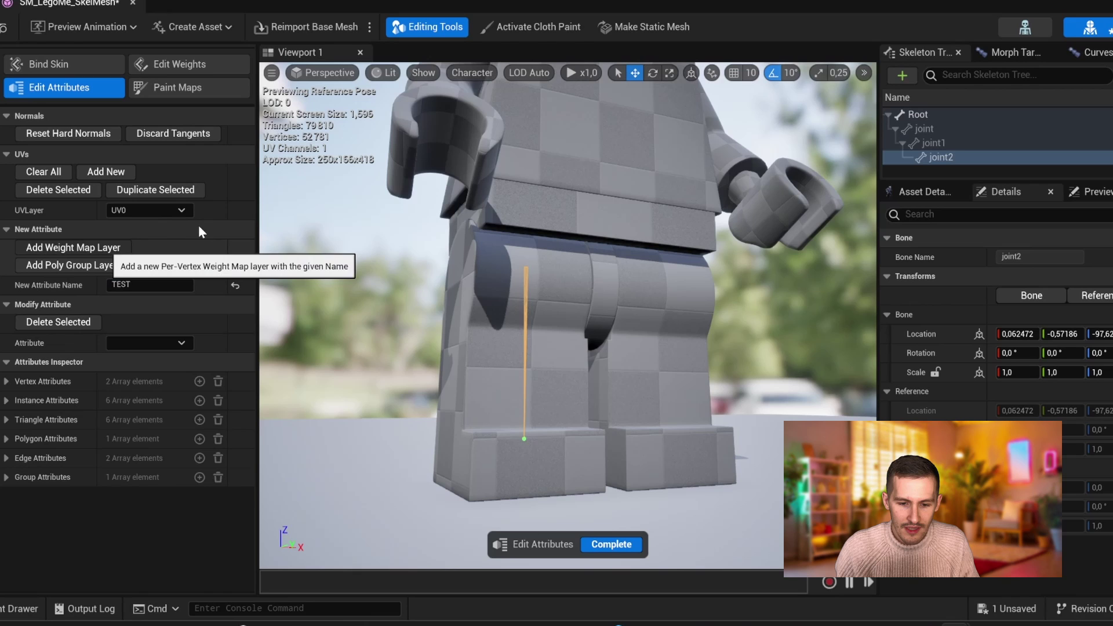
Open Paint Maps for the TEST attribute and flood-fill the leg, torso and belt
left_click(174, 87)
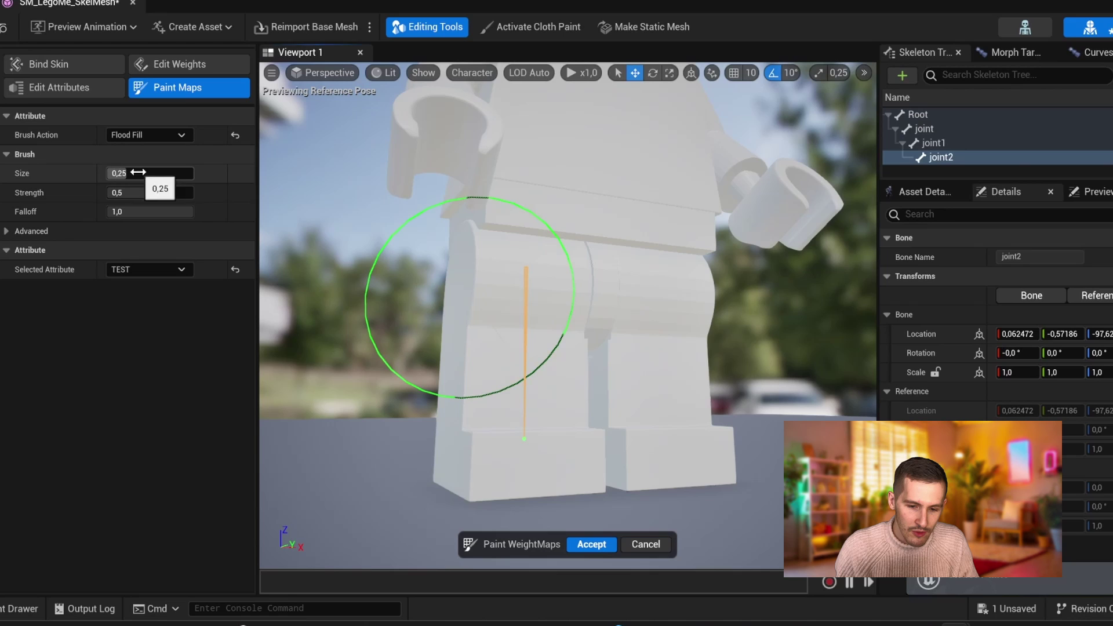
left_click_drag(504, 350, 479, 330, "alt")
left_click(608, 348)
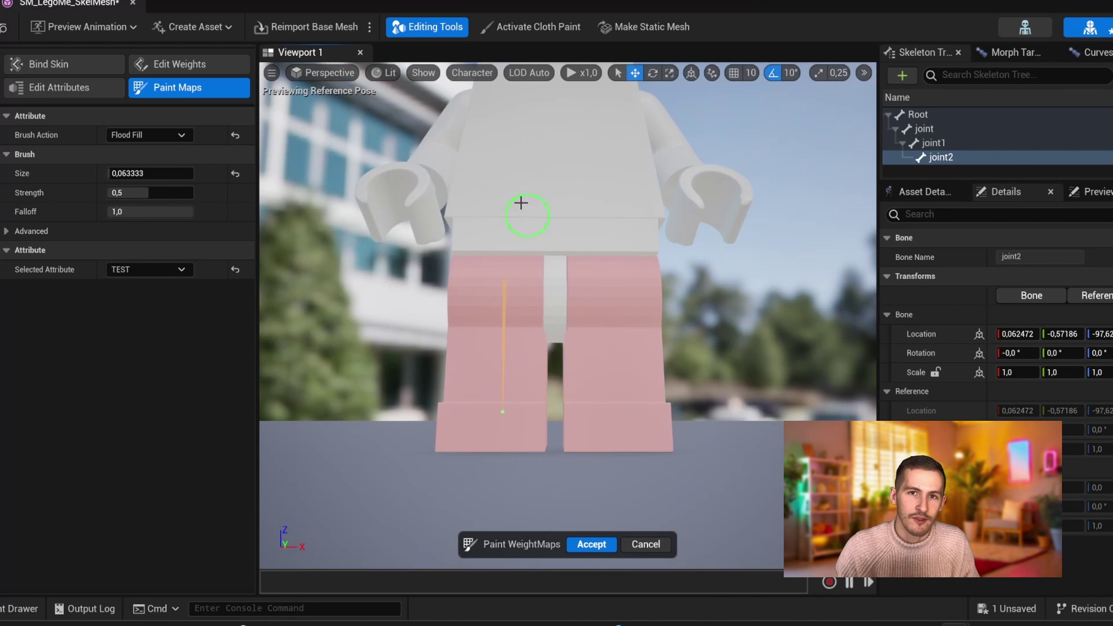
left_click(513, 226)
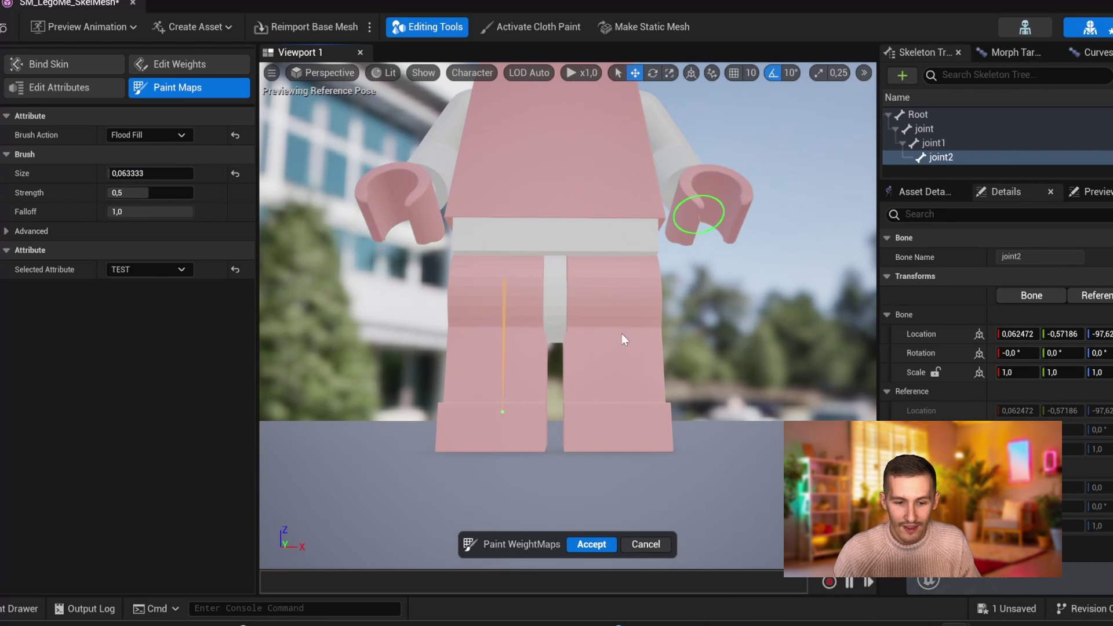
Undo the leg and torso fills and flood-fill only the hair with TEST
mouse_move(624, 339)
left_mouse_down("alt")
mouse_move(649, 345)
mouse_move(688, 323)
mouse_move(556, 273)
left_mouse_up("alt")
key("ctrl+z")
key("ctrl+z")
middle_click_drag(578, 264, 571, 232)
left_click(570, 224)
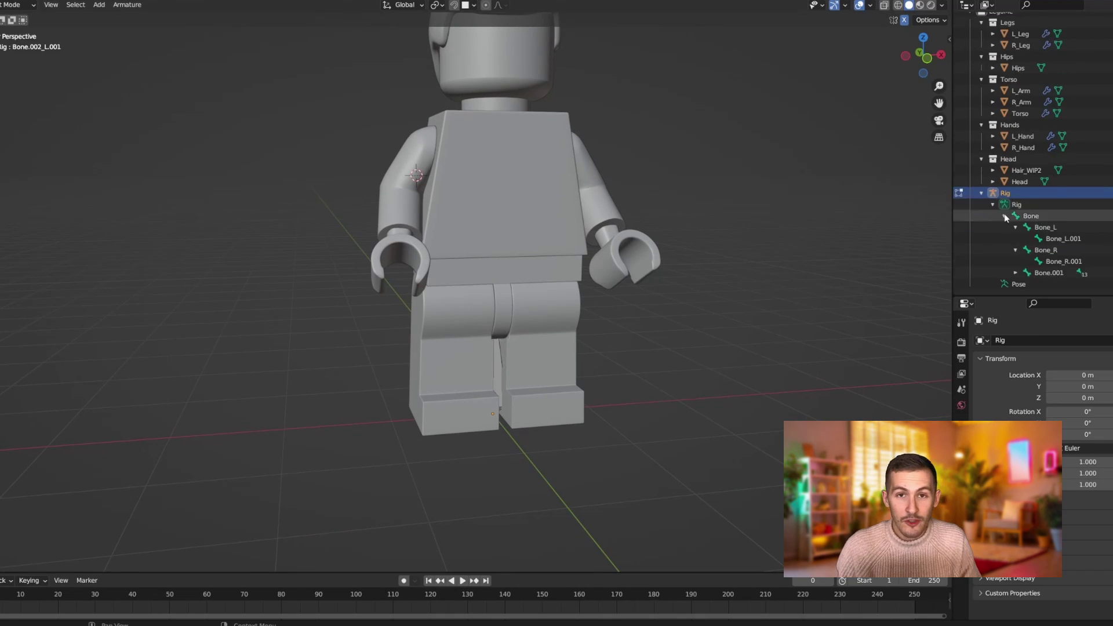
Select Bone_L.001, isolate the rig armature in local view, and select the spine bone Bone.002
scroll(1015, 250, "down", 2)
scroll(517, 351, "up", 2)
left_click(517, 350)
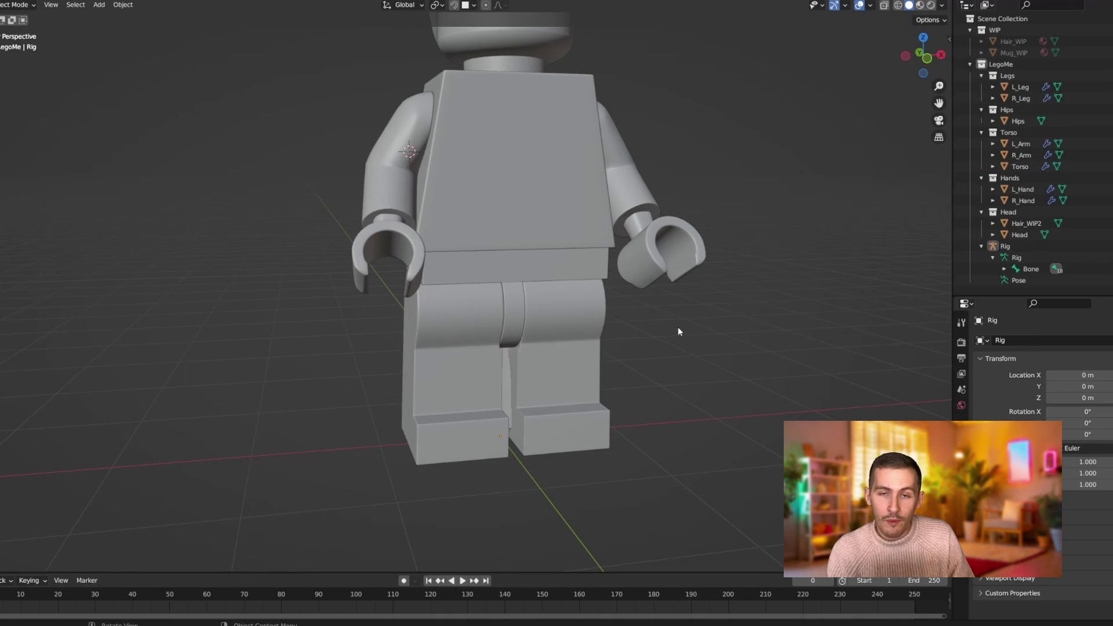
key("KP_Divide")
middle_click_drag(506, 371, 611, 396)
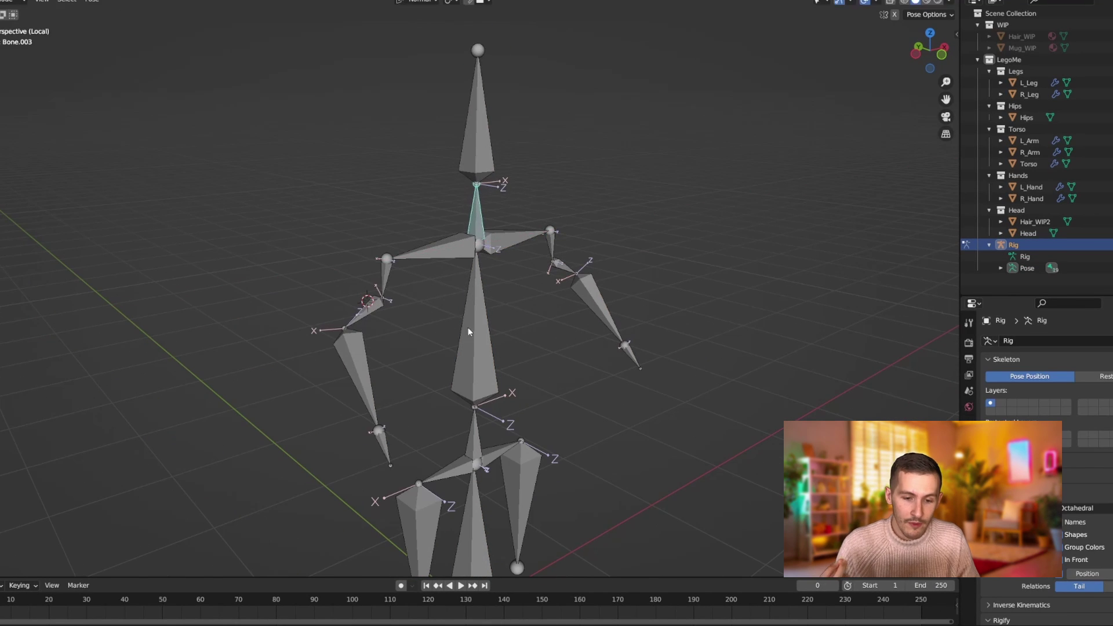
left_click(468, 331)
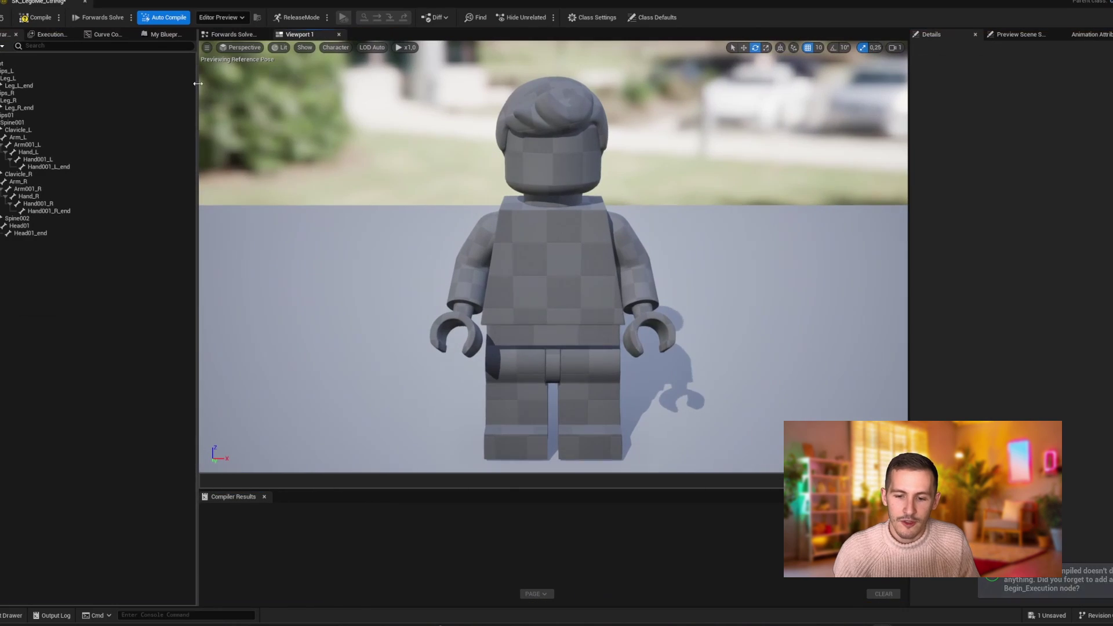
Add a new null to the Control Rig hierarchy
right_click(49, 269)
mouse_move(67, 288)
left_click(240, 309)
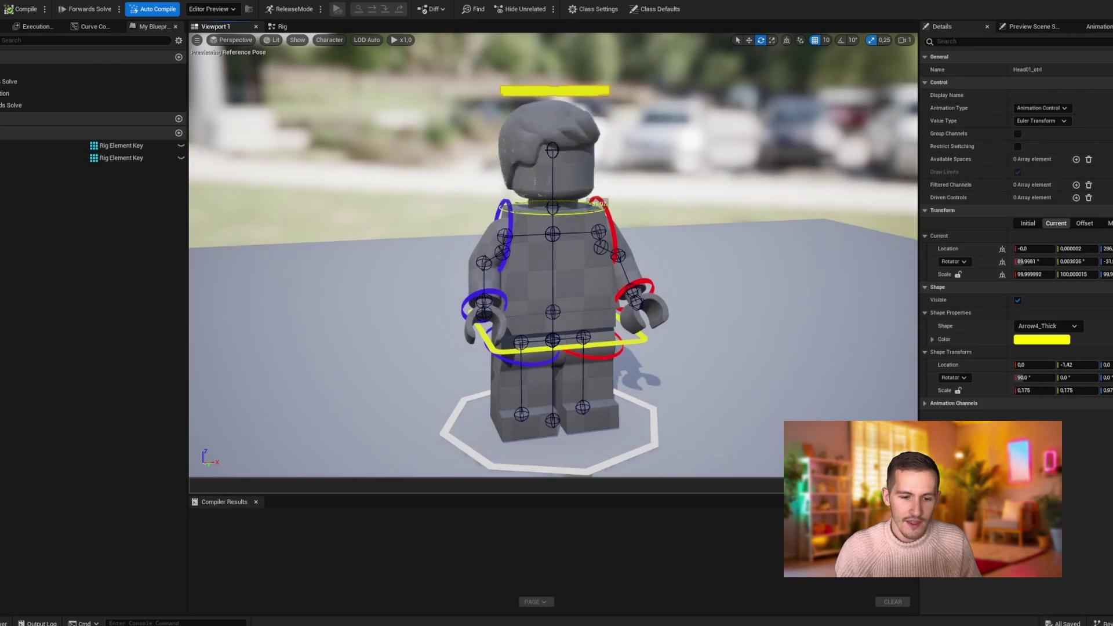
Test Hand_R_ctrl by rotating it to raise the right arm, then undo the rotation
left_click(635, 292)
left_click_drag(635, 293, 464, 249)
right_click_drag(464, 249, 522, 266)
left_click_drag(522, 267, 538, 286)
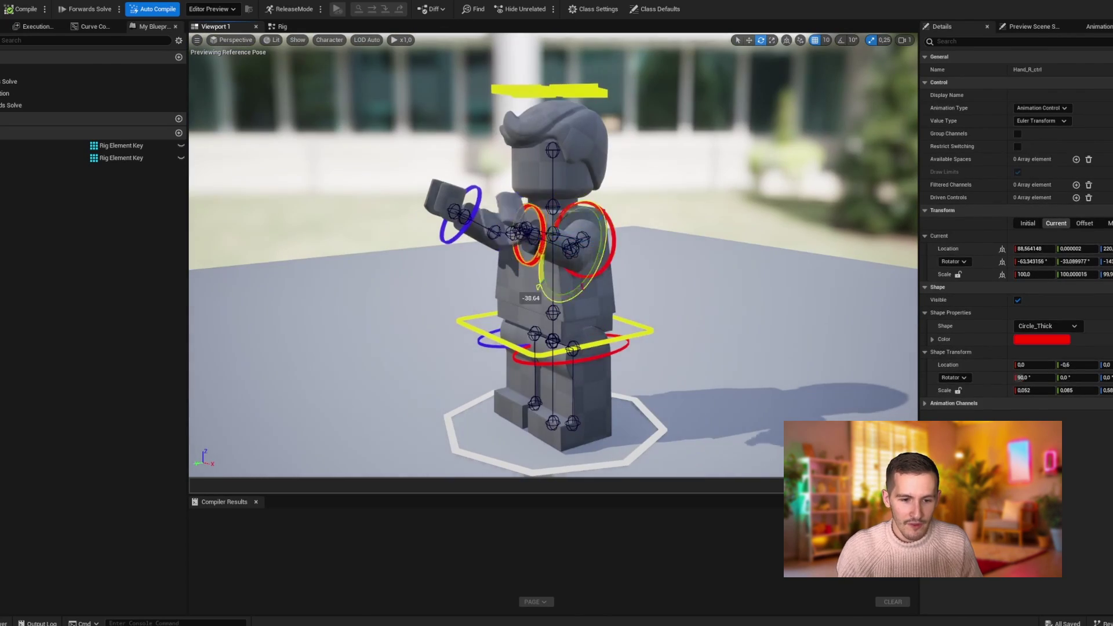
key("ctrl+z")
key("ctrl+z")
key("ctrl+z")
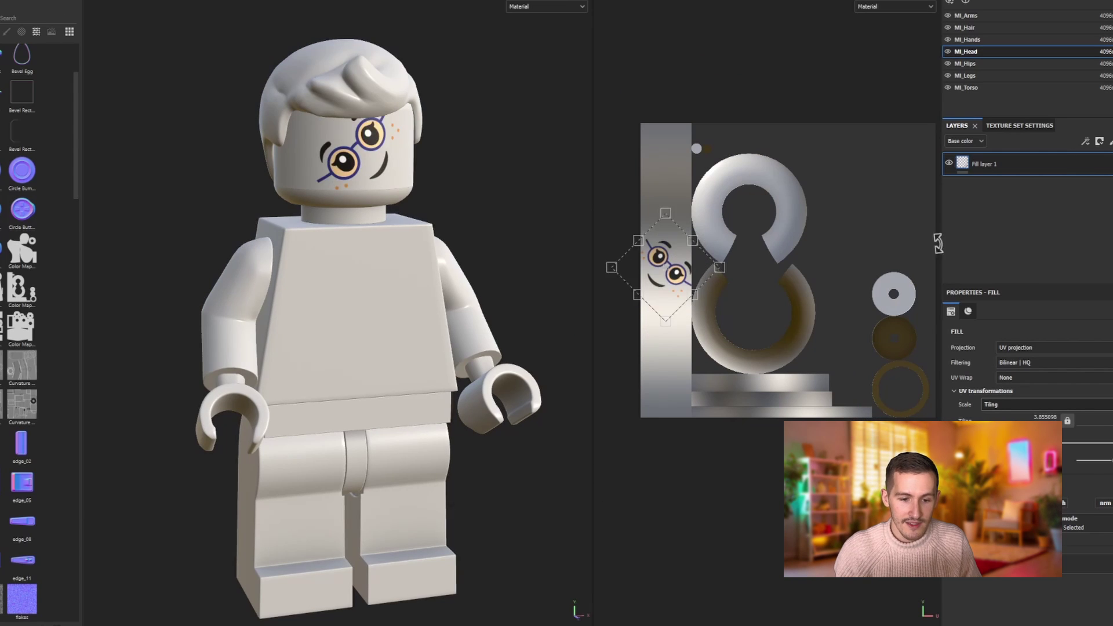
Turn on the Logo_Puzzle layer to show the red logo on the cream torso, and inspect the denim legs
scroll(430, 185, "up", 5)
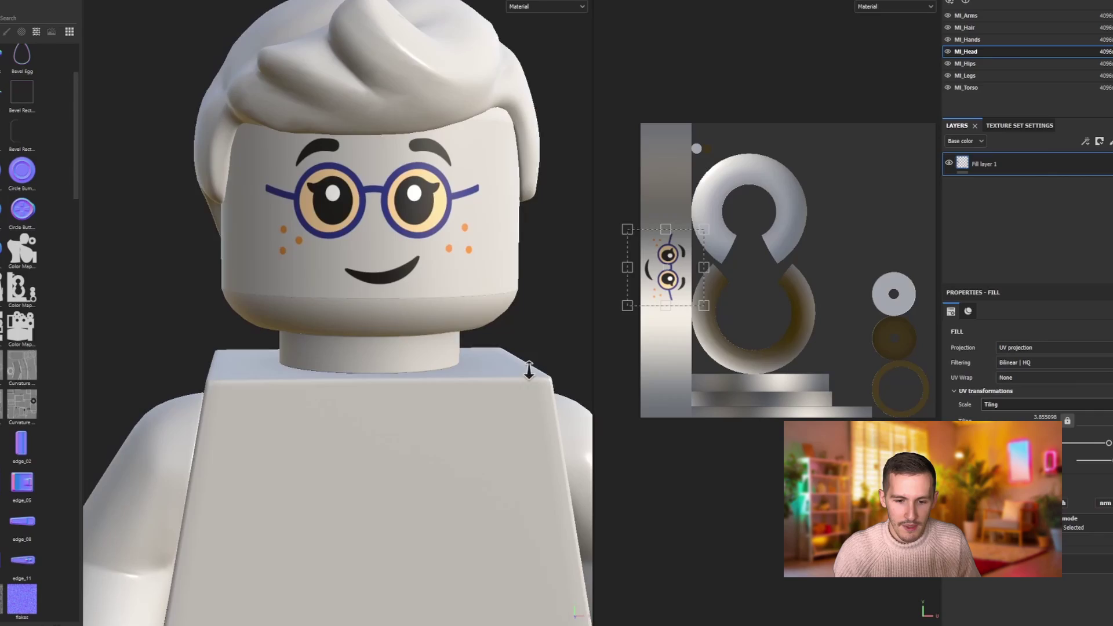
left_click_drag(608, 107, 660, 107)
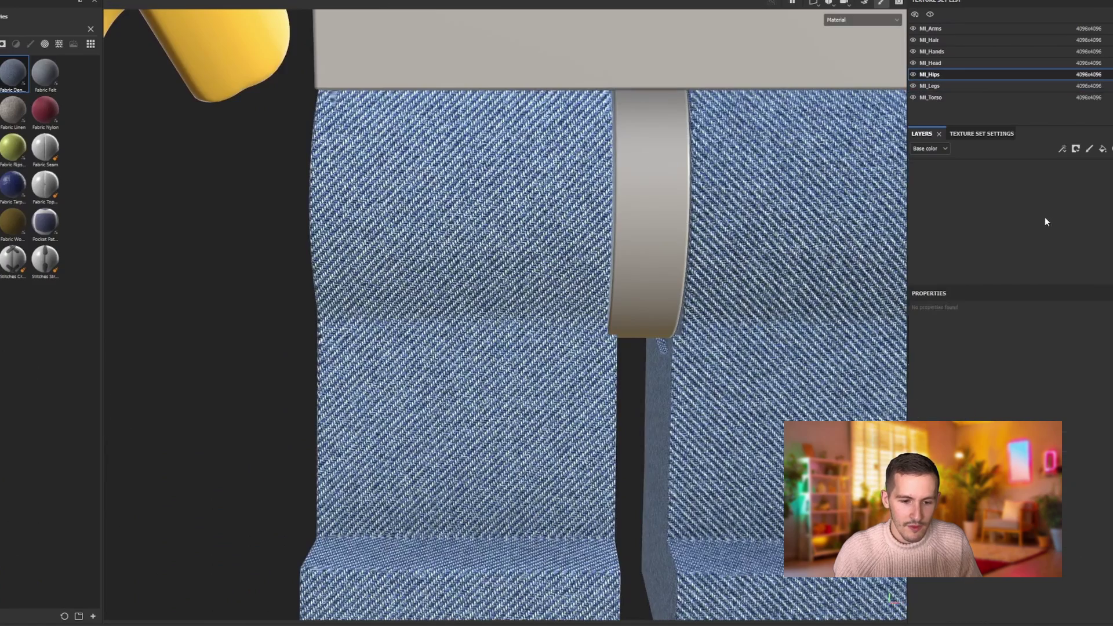
scroll(390, 100, "down", 5)
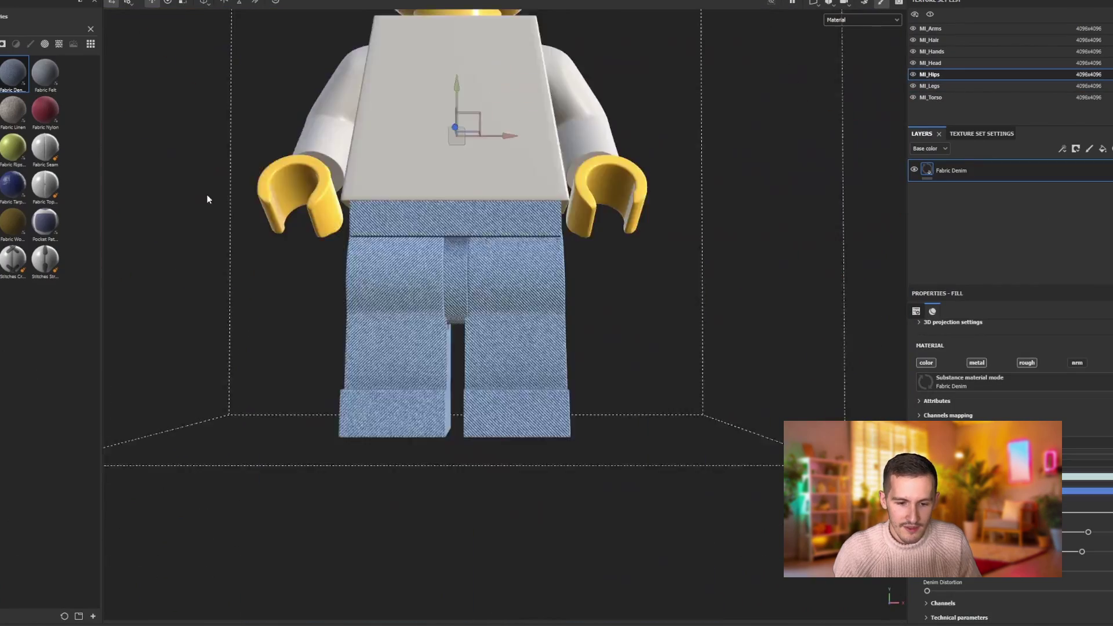
left_click_drag(206, 194, 507, 189, "alt")
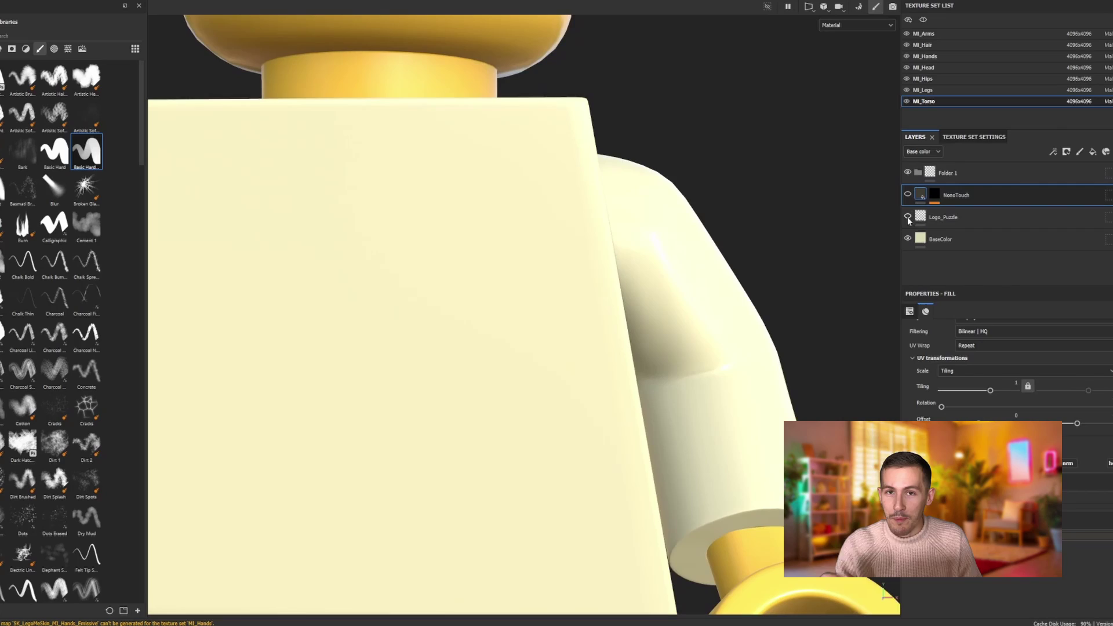
left_click(907, 218)
left_click_drag(529, 130, 406, 119, "alt")
Assign the legs, hips and torso material instances to Elements 0, 1 and 2
scroll(406, 120, "down", 3)
scroll(610, 243, "down", 5)
left_click_drag(610, 243, 593, 175, "alt")
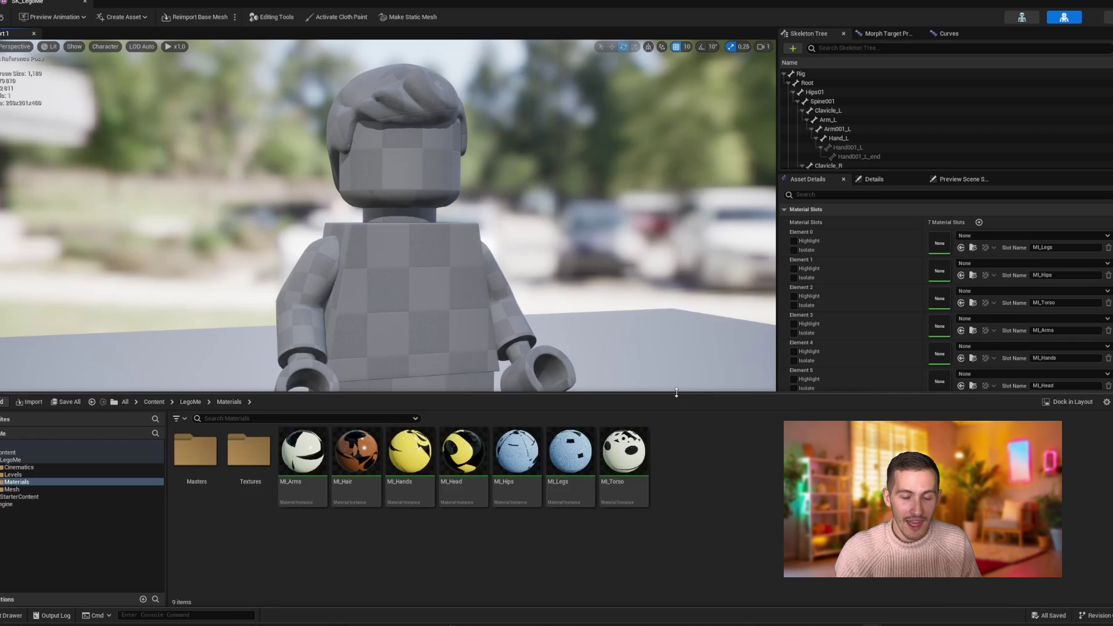
left_click_drag(570, 553, 940, 241)
left_click_drag(517, 554, 940, 269)
left_click_drag(624, 553, 940, 297)
Assign the arms, hands, head and hair material instances to Elements 3 through 6
left_click(302, 554)
left_click_drag(302, 553, 939, 325)
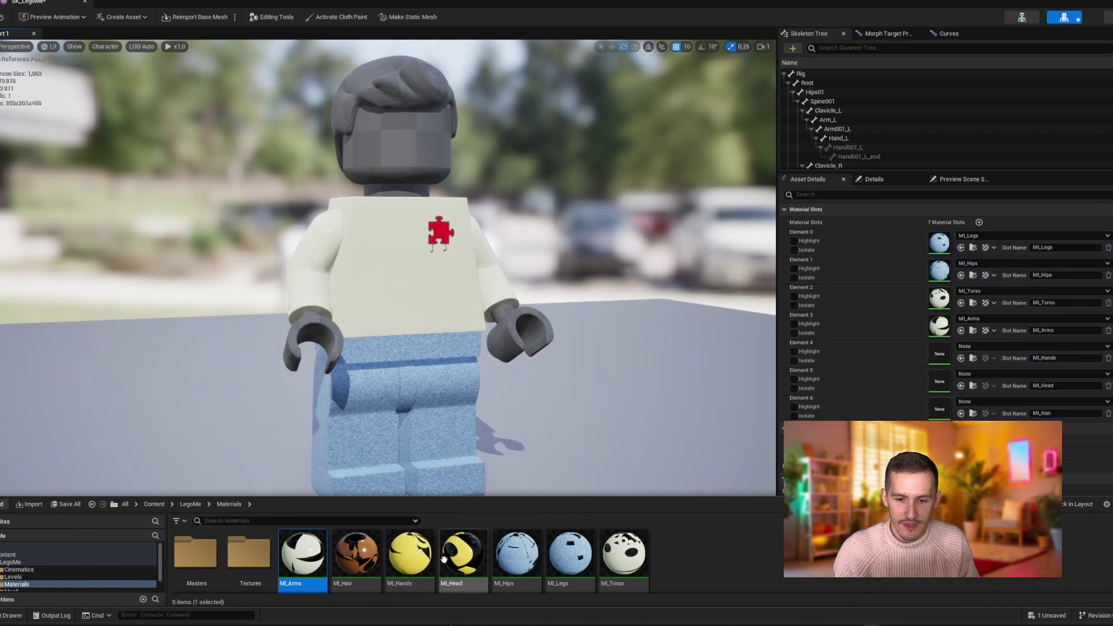
left_click_drag(410, 554, 939, 353)
left_click_drag(463, 554, 940, 381)
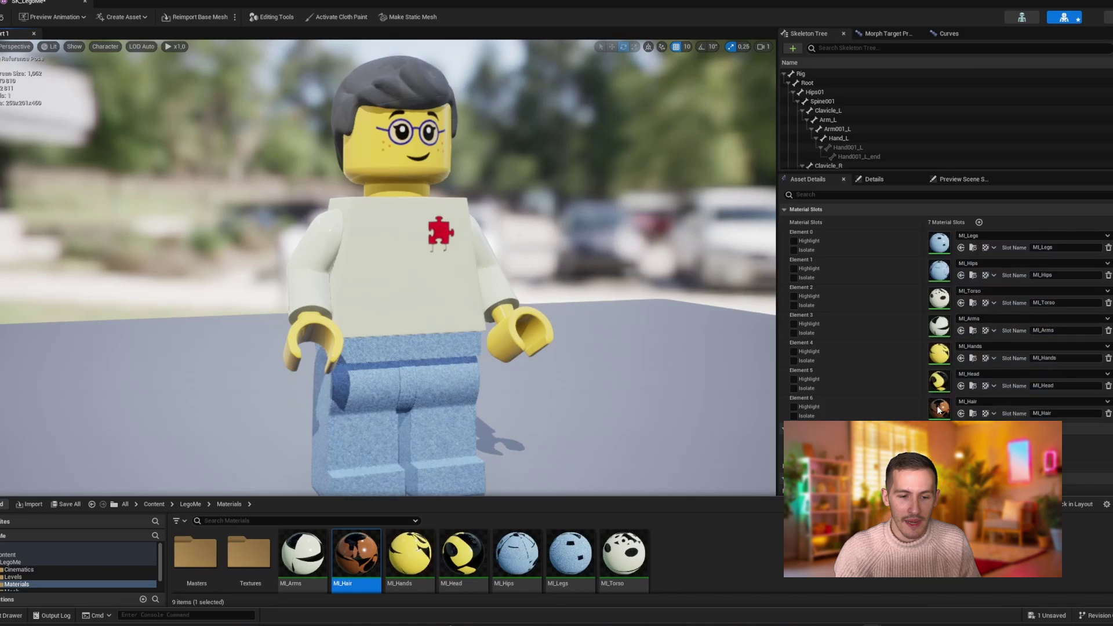
left_click_drag(342, 554, 939, 409)
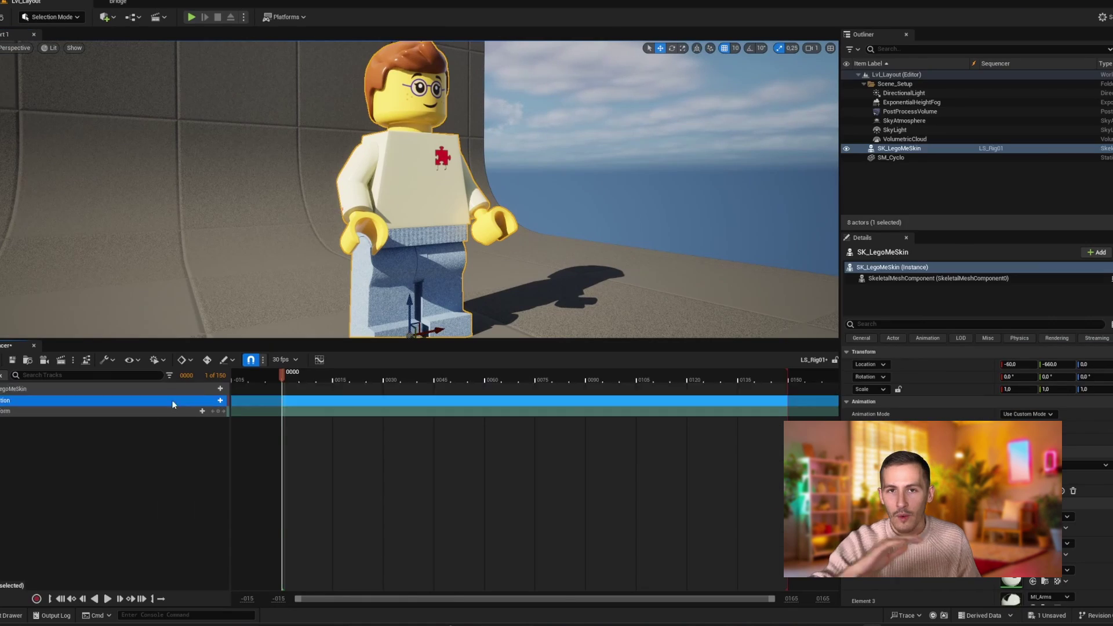
Add SK_LegoMe_CtrlRig as a Control Rig track in the Sequencer
left_click(220, 401)
mouse_move(287, 474)
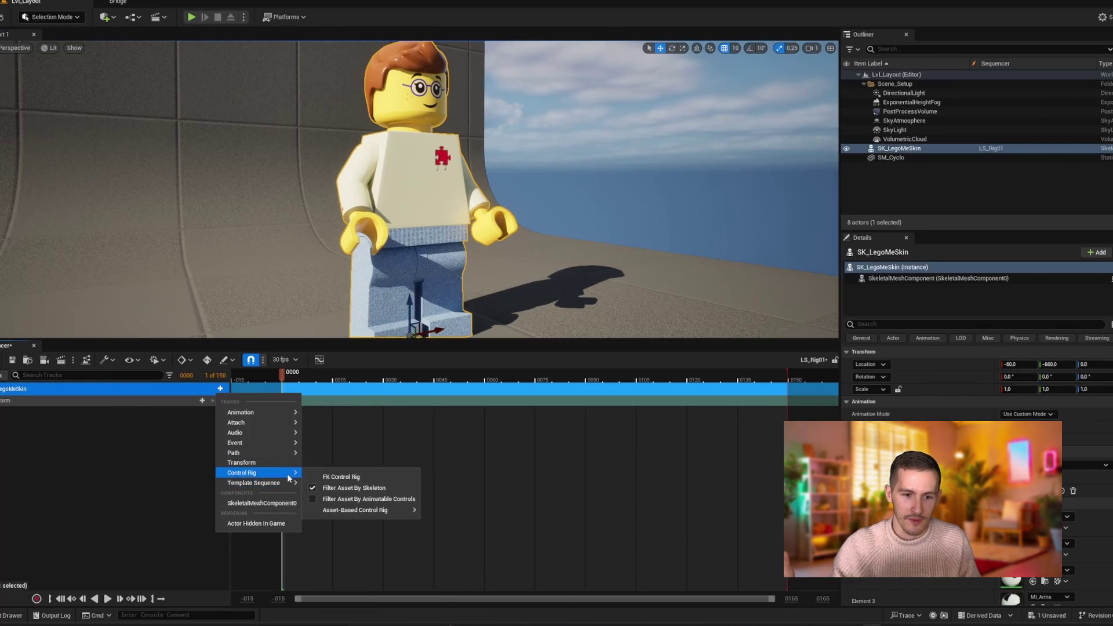
left_click(422, 476)
left_click_drag(378, 339, 378, 437)
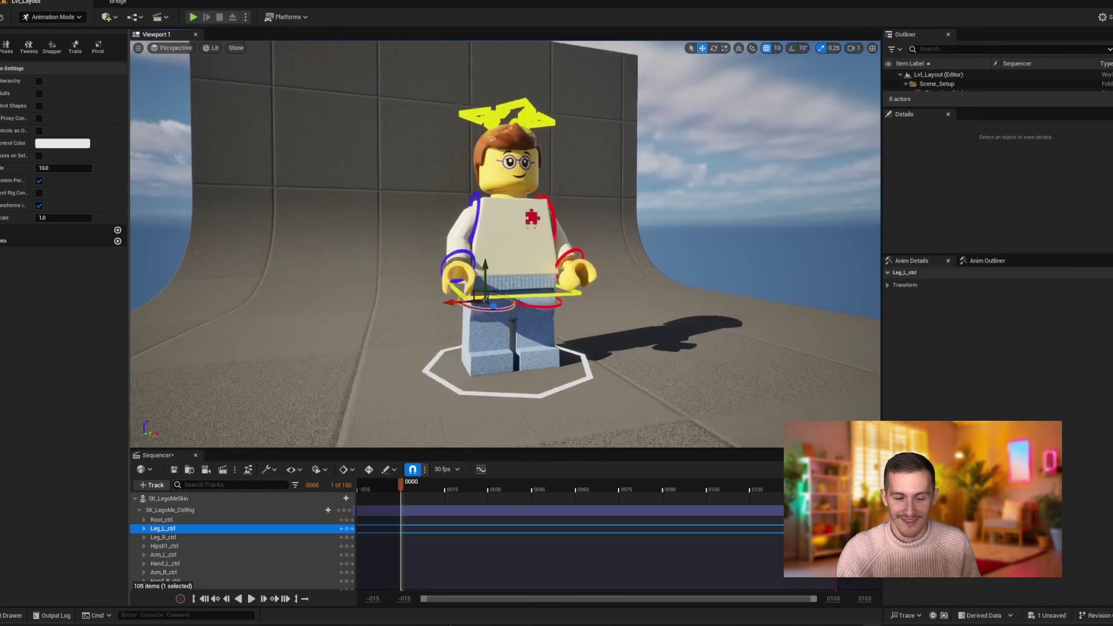
Rotate Hips01_ctrl so the upper body leans, and turn the head toward the camera
left_click_drag(521, 244, 544, 241, "alt")
scroll(590, 239, "up", 3)
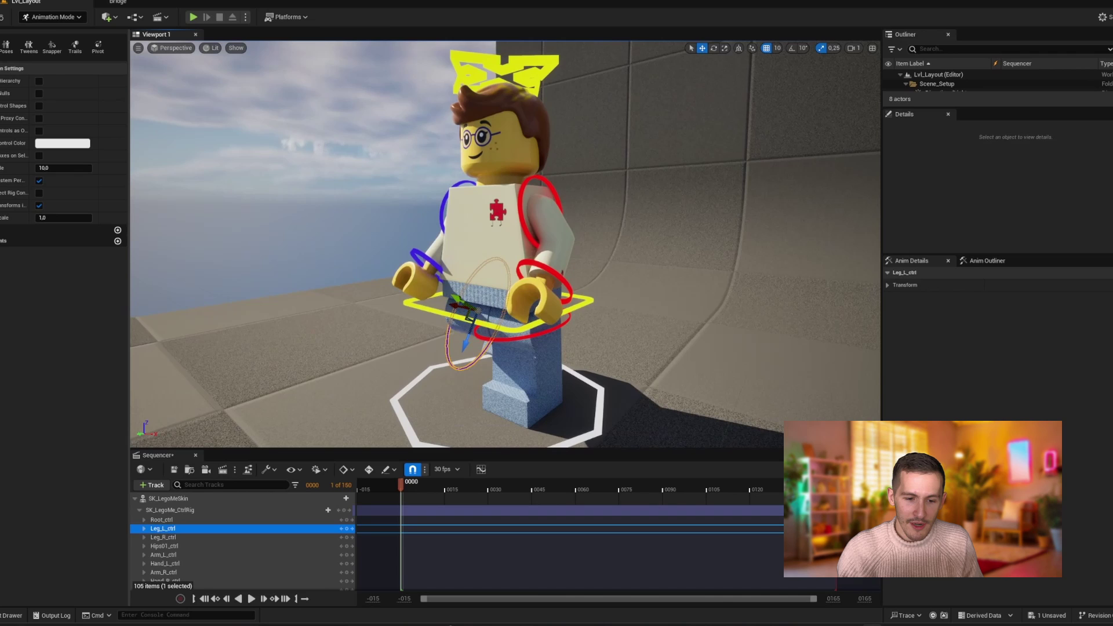
left_click(440, 310)
left_click_drag(463, 316, 455, 348)
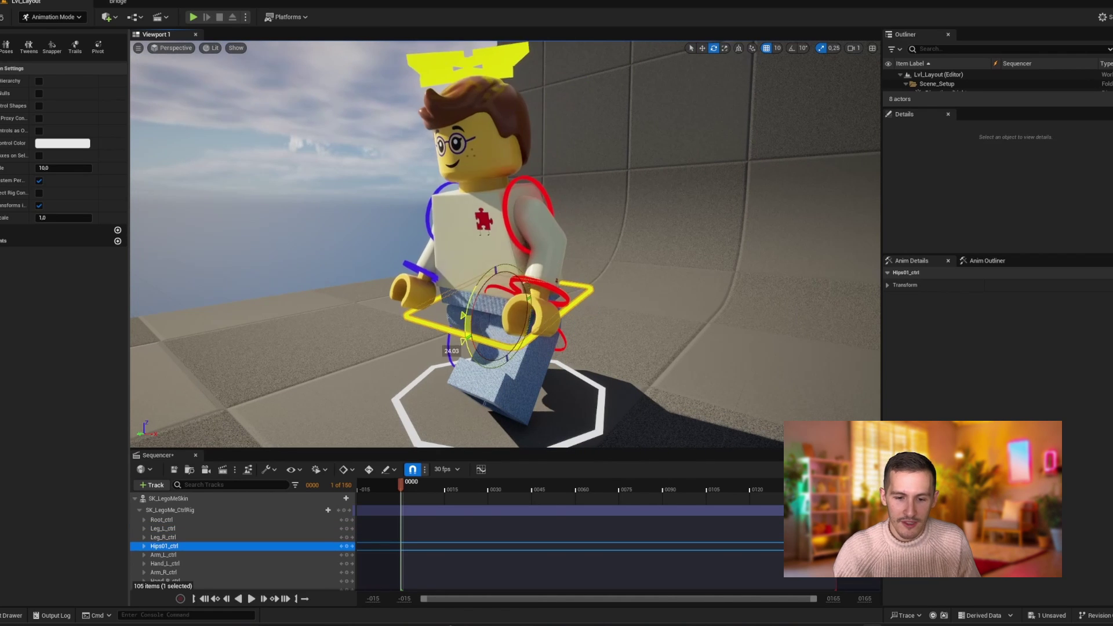
left_click_drag(478, 190, 458, 192)
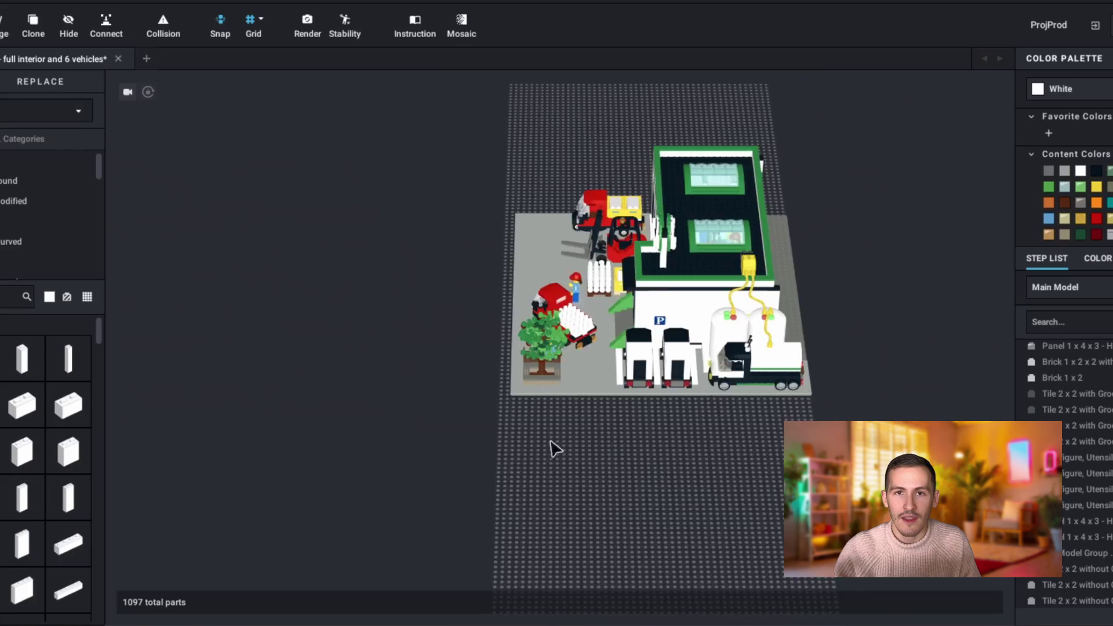
Zoom in and orbit the milk factory model to show the building's right side and tanks
scroll(565, 435, "up", 5)
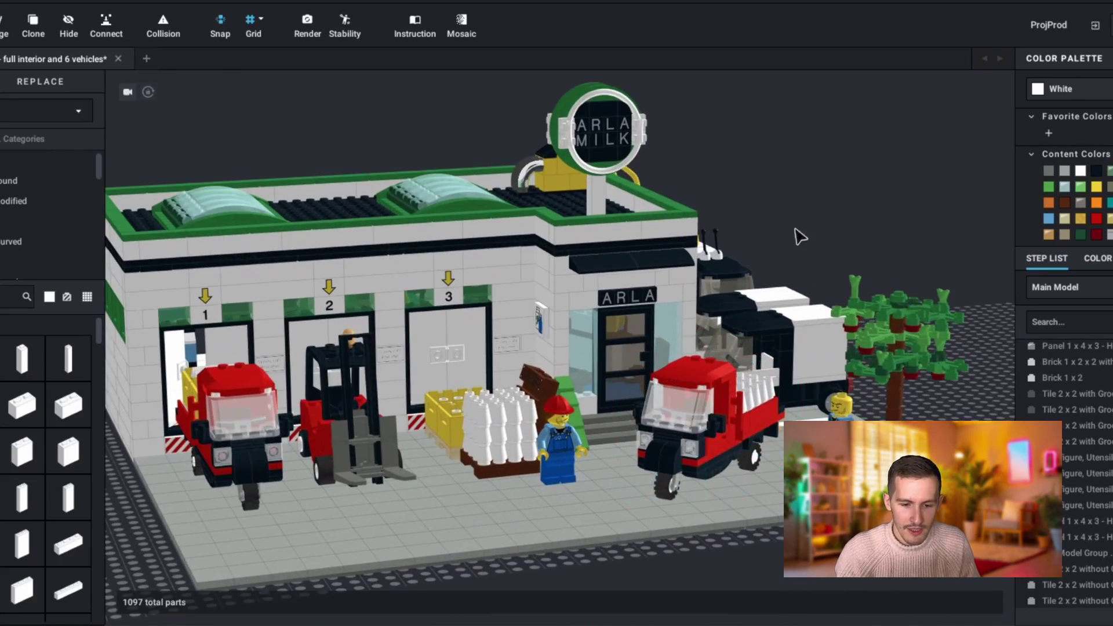
right_click_drag(800, 236, 530, 241)
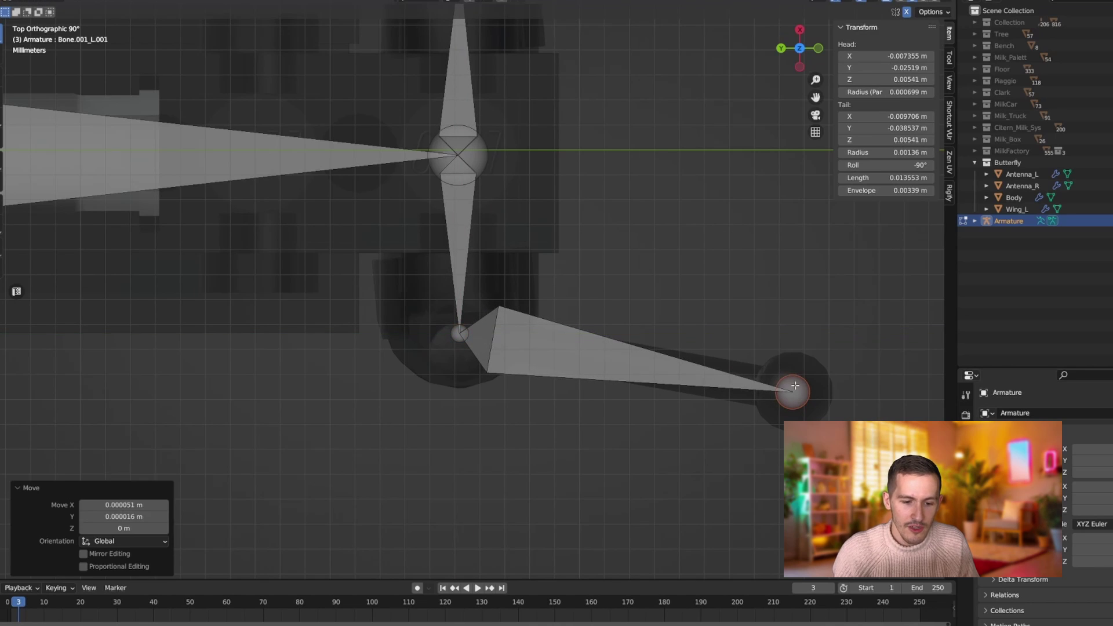
Zoom out and orbit from the top view to a perspective view of the rigged butterfly
scroll(795, 386, "down", 3)
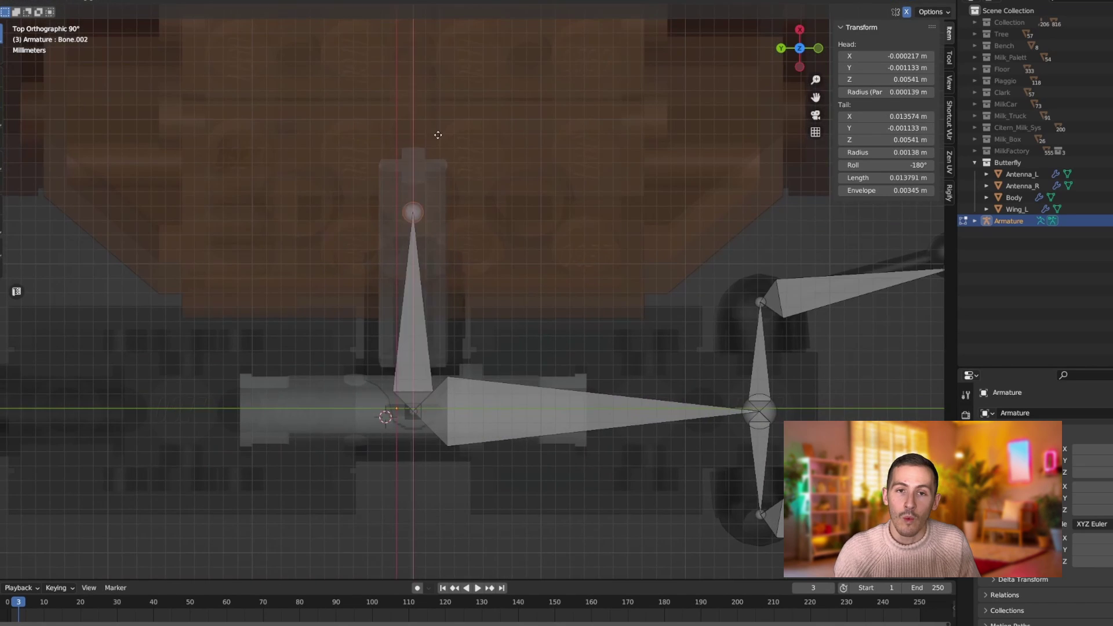
middle_click_drag(427, 221, 521, 202)
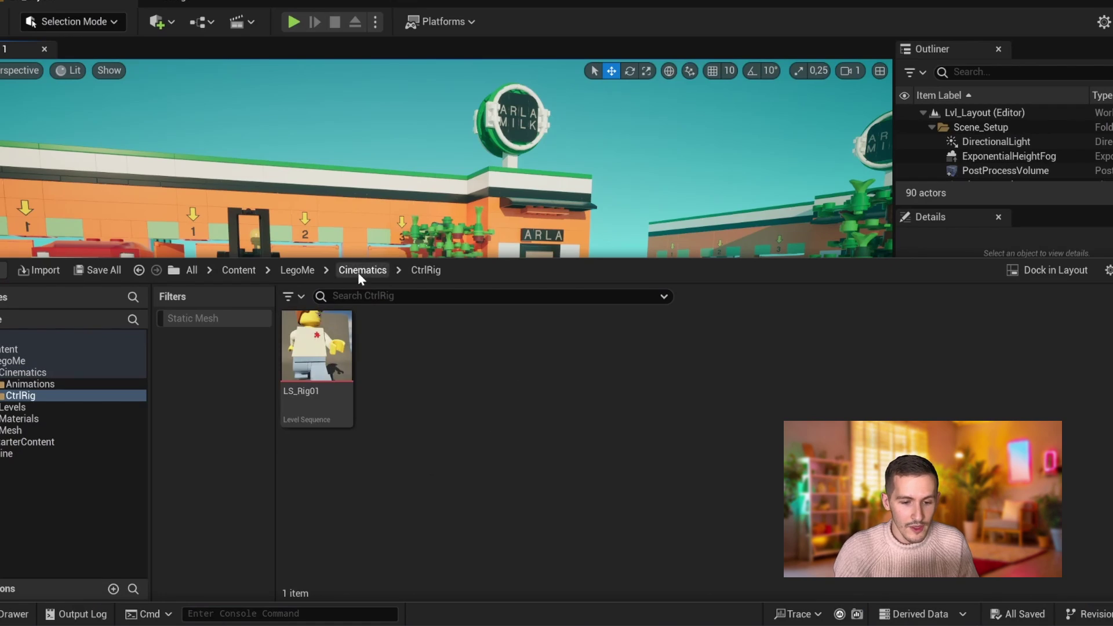
Go up from the CtrlRig folder to the Cinematics folder in the Content Browser
left_click(361, 272)
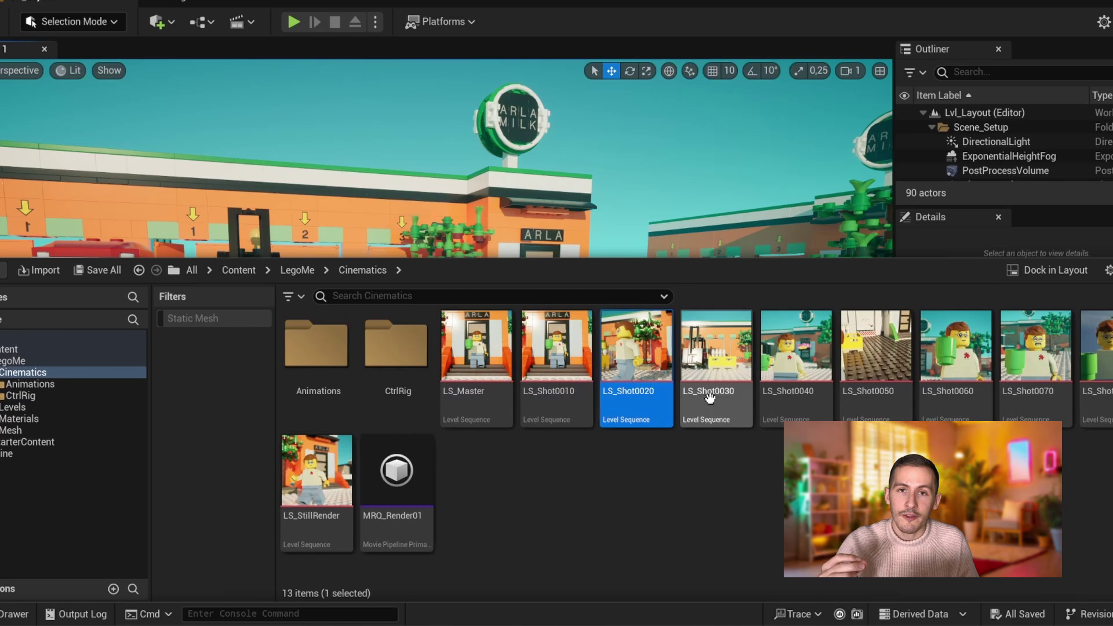